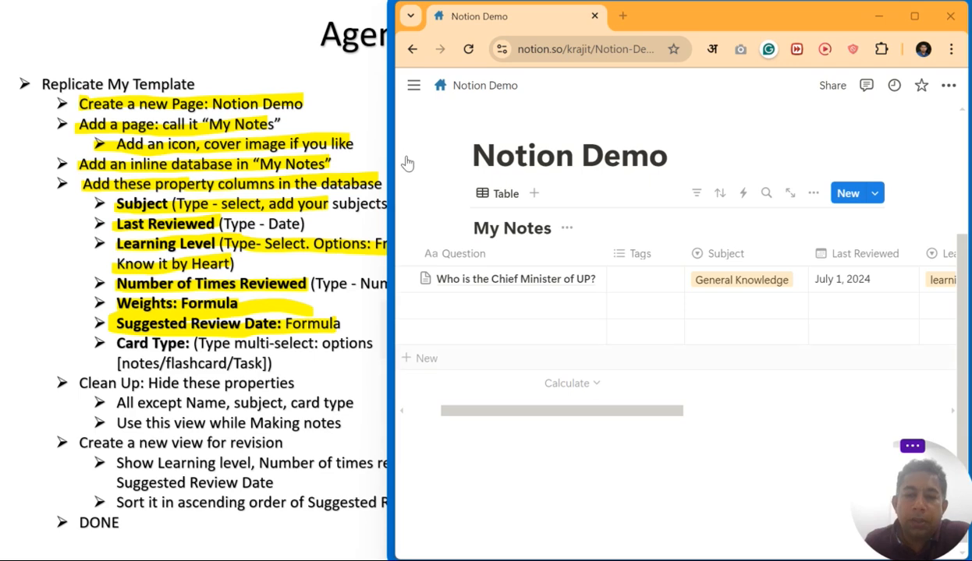
- Set the first question's Learning Level to 'know it by heart' so its Weights becomes 1
{"action": "scroll", "coordinate": [638, 314], "scroll_direction": "right", "scroll_amount": 3}
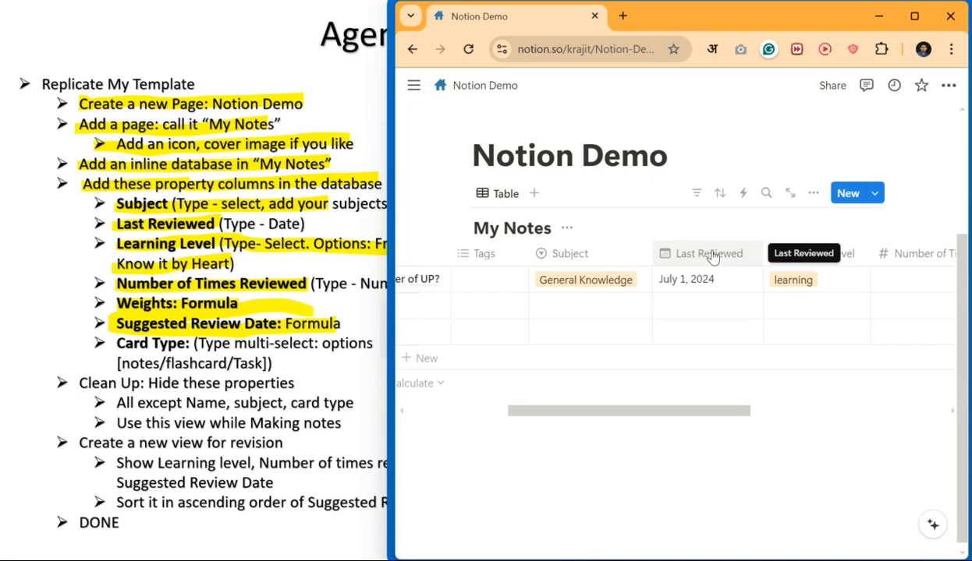
{"action": "scroll", "coordinate": [670, 394], "scroll_direction": "right", "scroll_amount": 2}
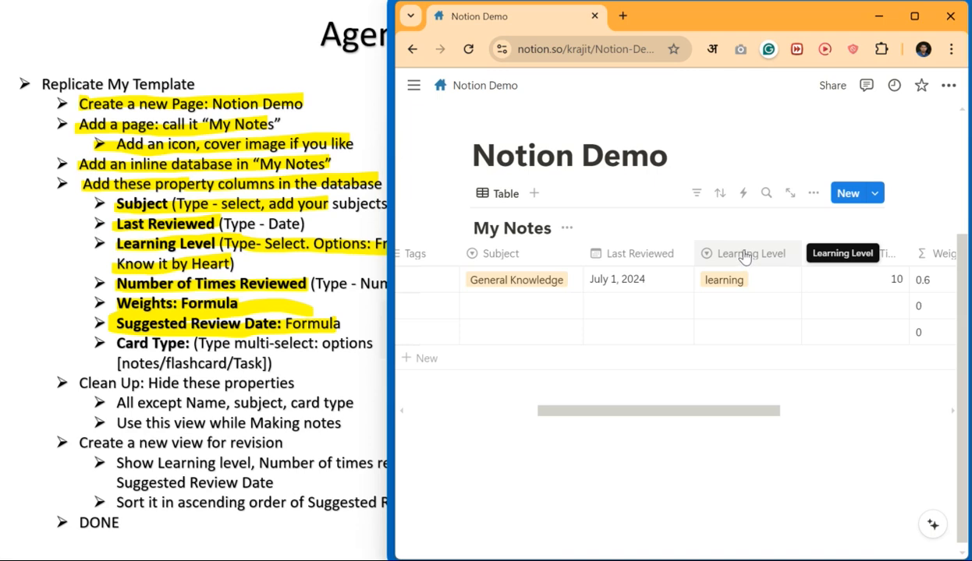
{"action": "scroll", "coordinate": [715, 412], "scroll_direction": "right", "scroll_amount": 2}
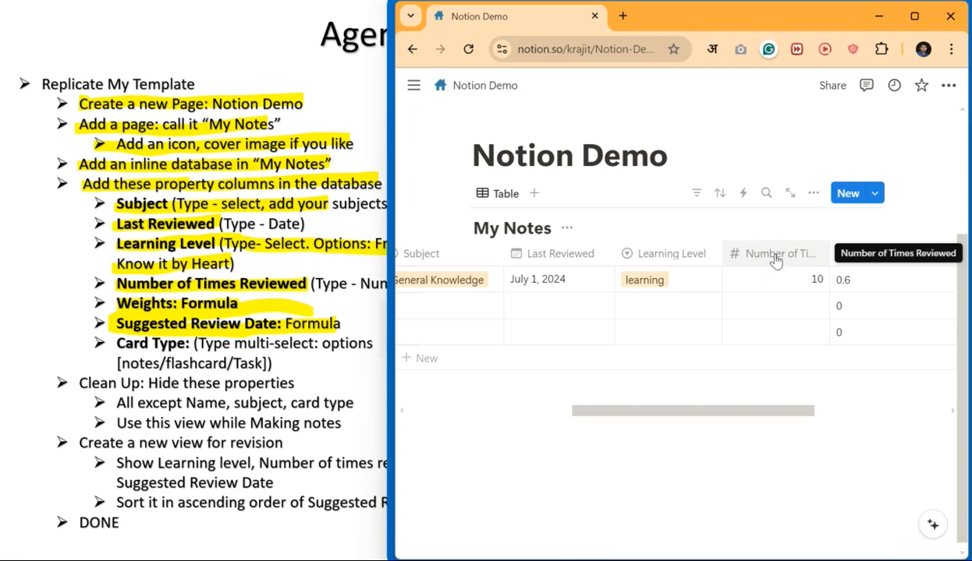
{"action": "scroll", "coordinate": [674, 311], "scroll_direction": "right", "scroll_amount": 2}
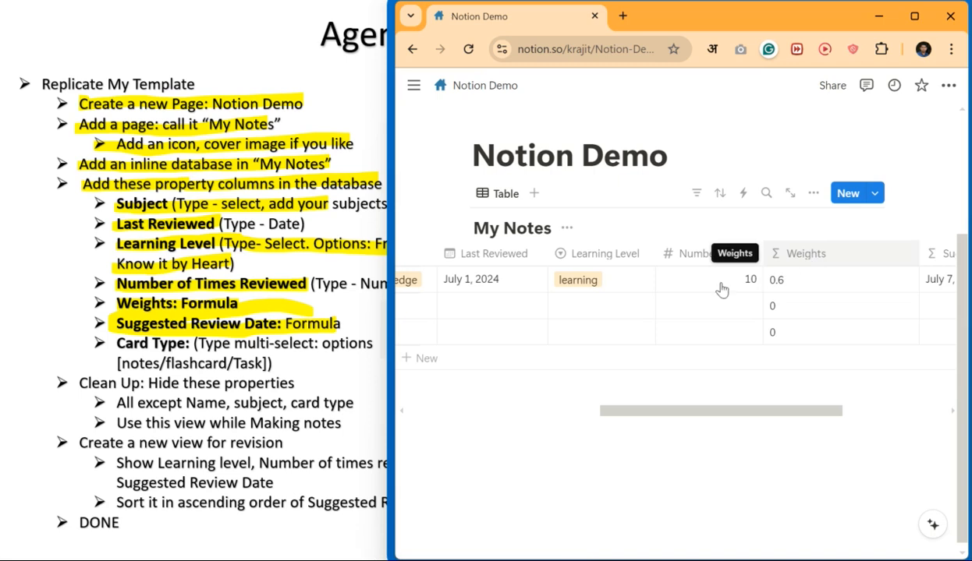
{"action": "left_click", "coordinate": [581, 282]}
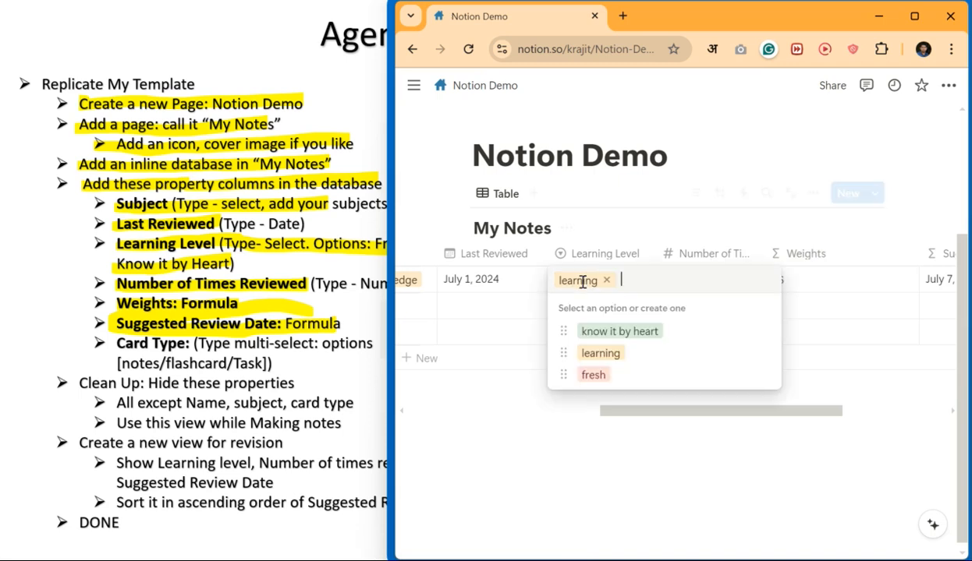
{"action": "left_click", "coordinate": [602, 353]}
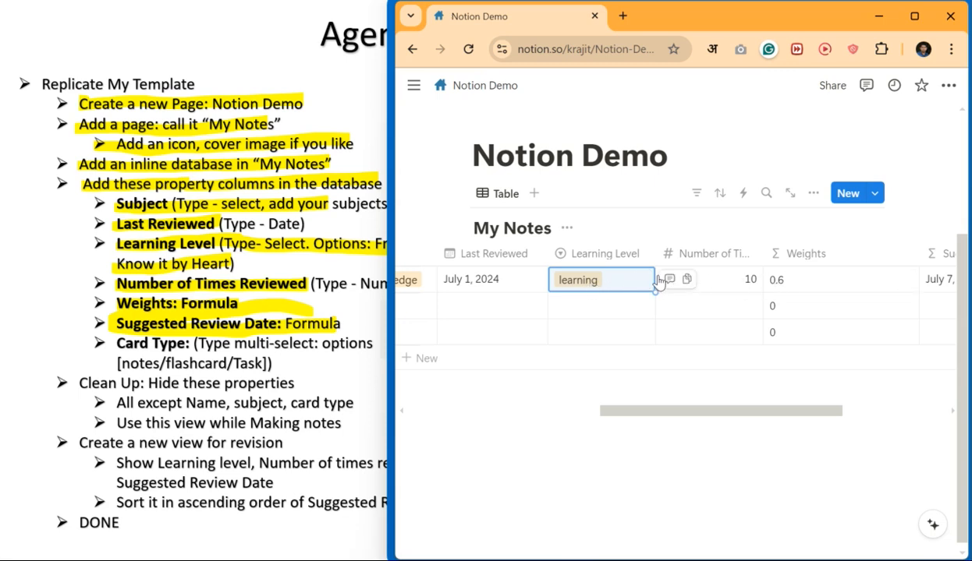
{"action": "left_click", "coordinate": [586, 281]}
{"action": "left_click", "coordinate": [640, 335]}
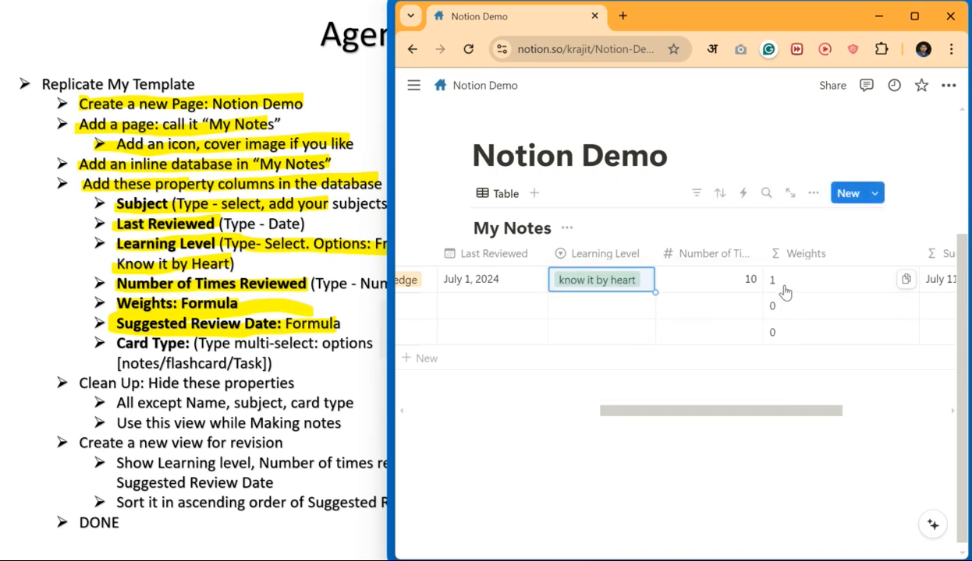
- Narrow the Weights column and readjust the neighbouring column widths
{"action": "scroll", "coordinate": [675, 305], "scroll_direction": "right", "scroll_amount": 2}
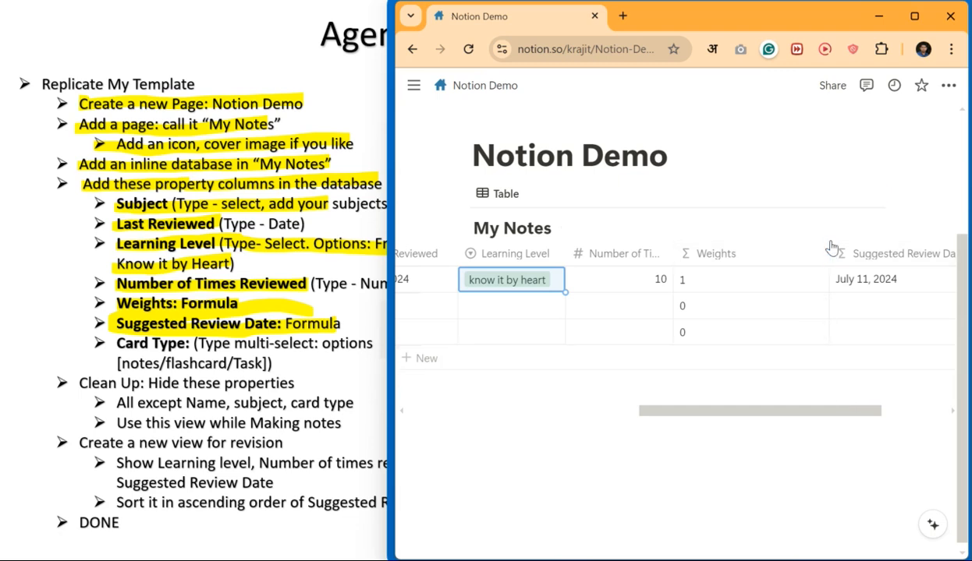
{"action": "left_click_drag", "start_coordinate": [828, 253], "coordinate": [748, 260]}
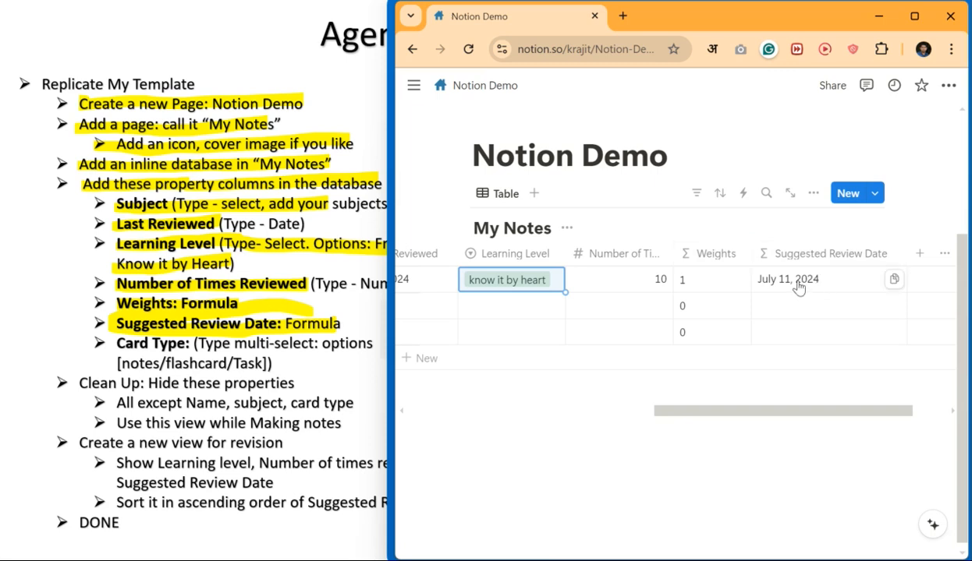
{"action": "left_click_drag", "start_coordinate": [705, 410], "coordinate": [636, 415]}
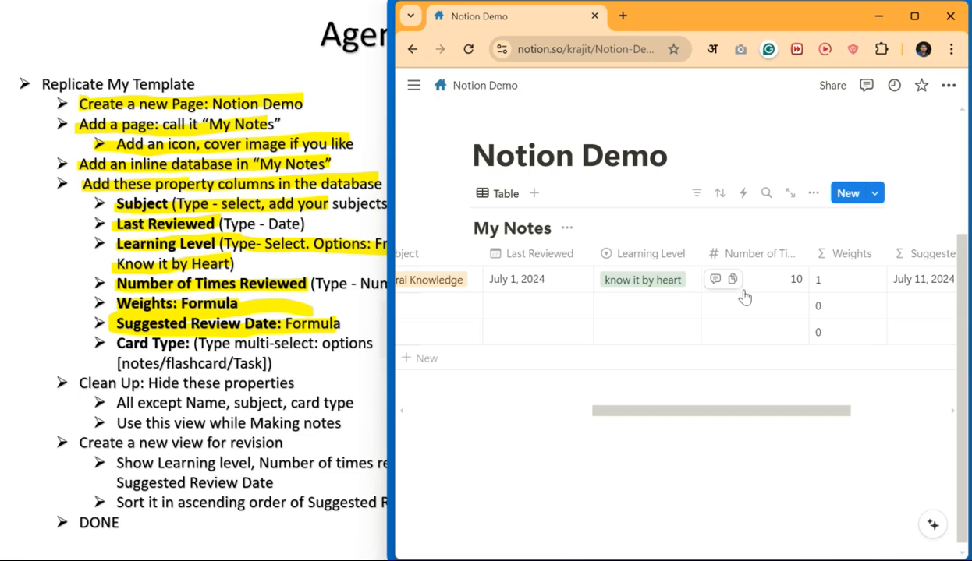
{"action": "left_click_drag", "start_coordinate": [687, 416], "coordinate": [759, 421]}
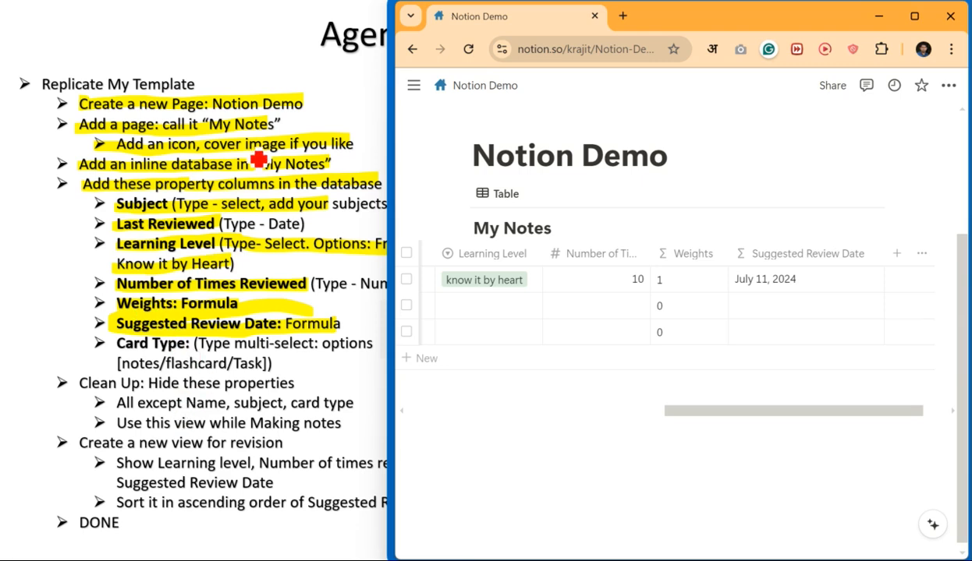
- With the Slide Show highlighter, mark the Card Type bullet line and the word Name under Clean Up
{"action": "left_click", "coordinate": [347, 123]}
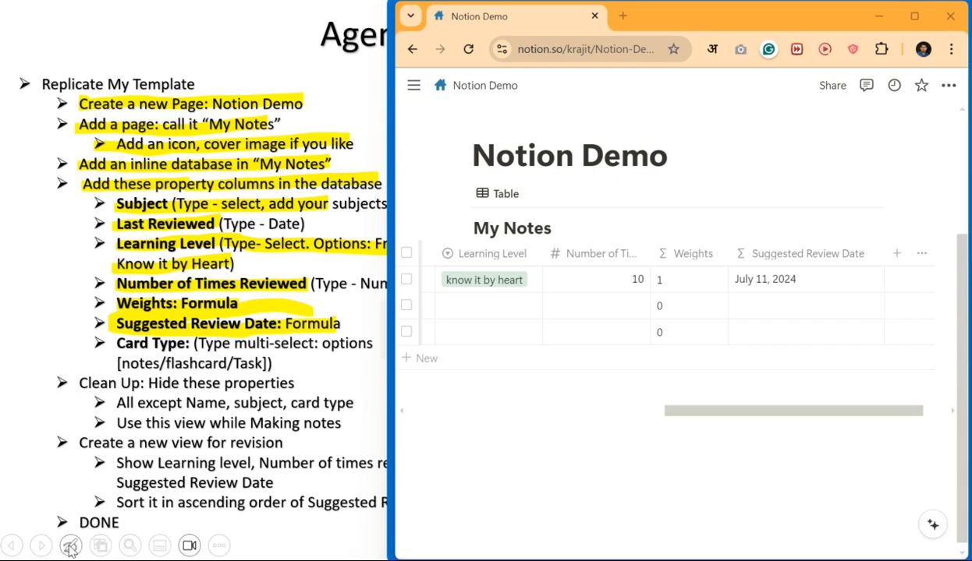
{"action": "left_click", "coordinate": [70, 546]}
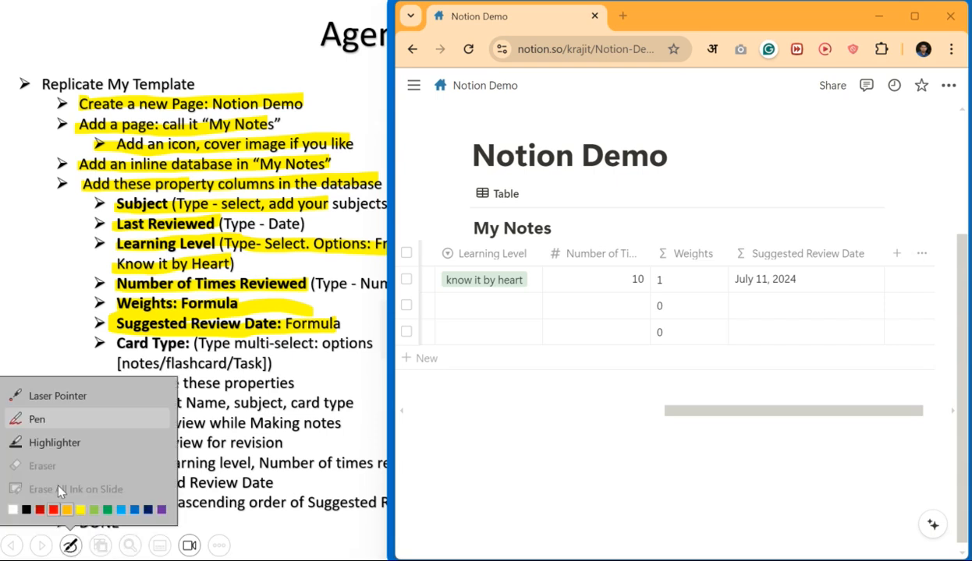
{"action": "left_click", "coordinate": [63, 441]}
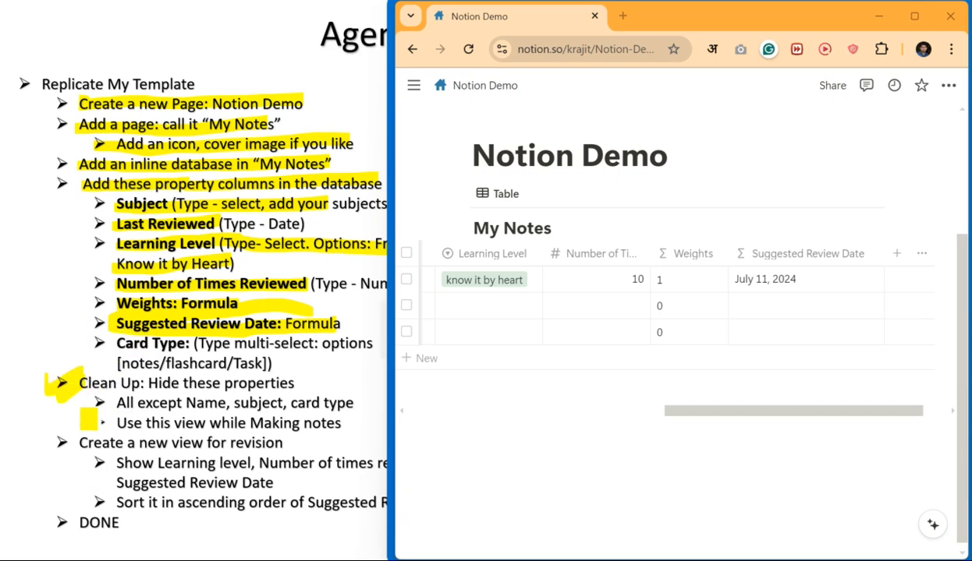
{"action": "left_click_drag", "start_coordinate": [95, 331], "coordinate": [90, 362]}
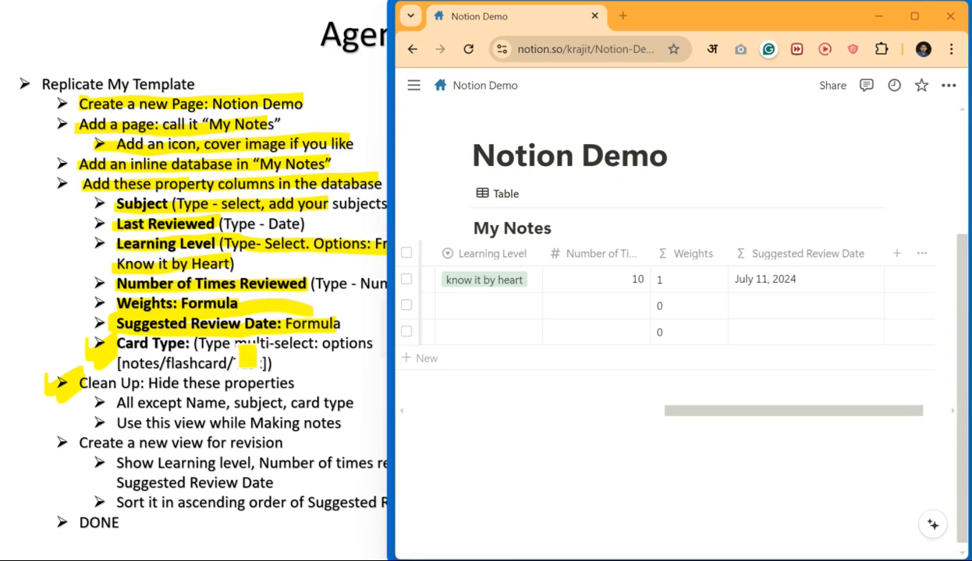
{"action": "left_click_drag", "start_coordinate": [201, 357], "coordinate": [289, 360]}
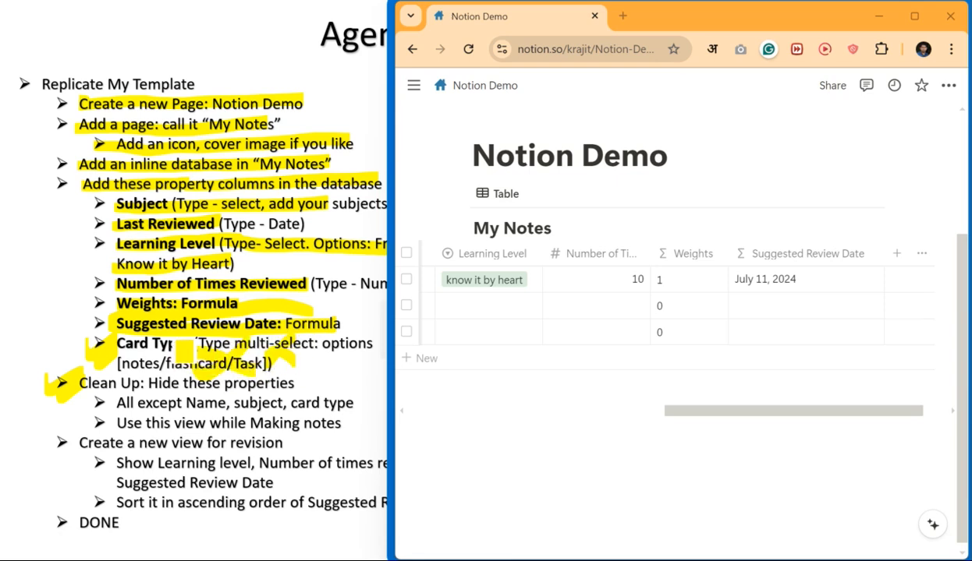
{"action": "left_click_drag", "start_coordinate": [139, 359], "coordinate": [178, 347]}
{"action": "key", "text": "Escape"}
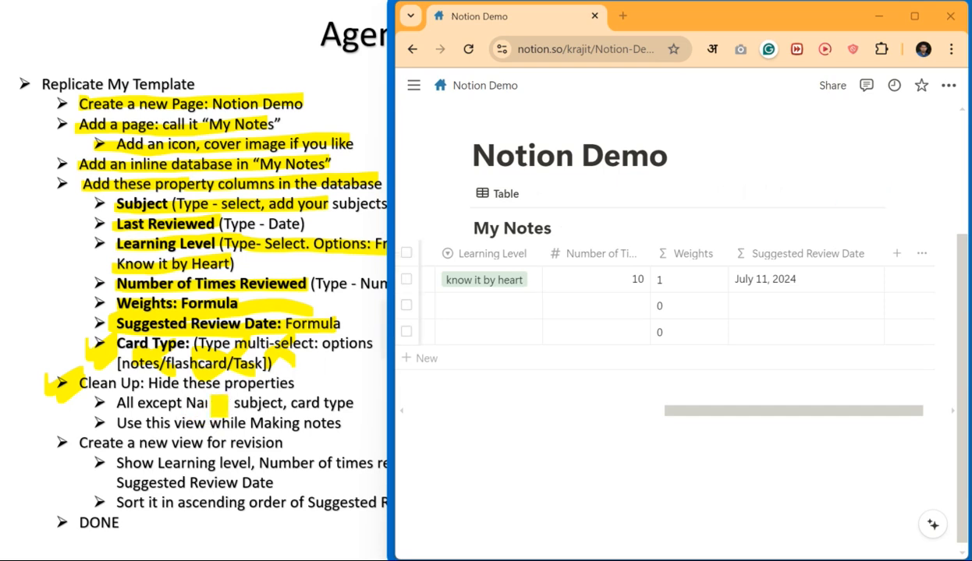
{"action": "left_click_drag", "start_coordinate": [185, 403], "coordinate": [354, 403]}
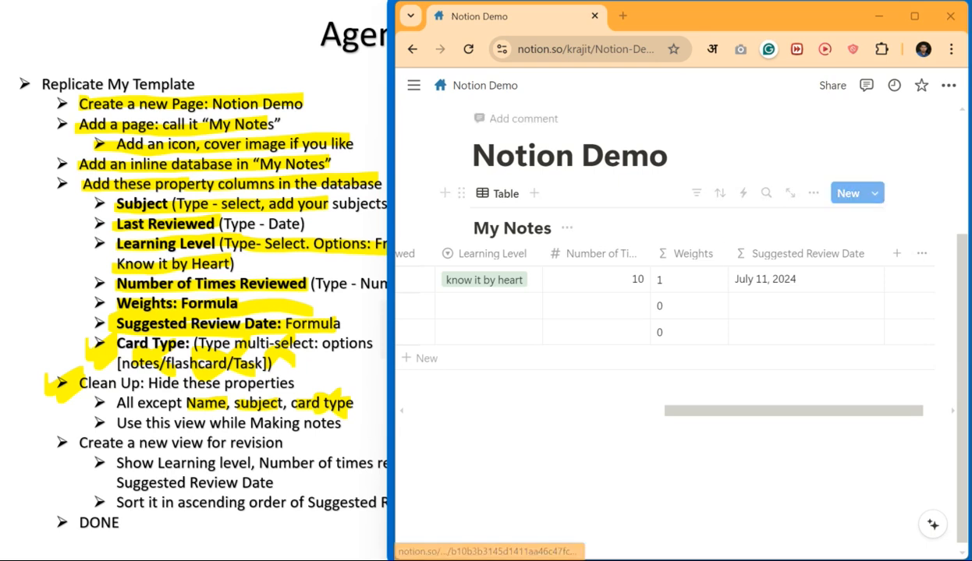
- Maximize Notion and hide Tags, Last Reviewed, Times Reviewed, Weights, Suggested Review Date, Learning Level
{"action": "left_click", "coordinate": [913, 16]}
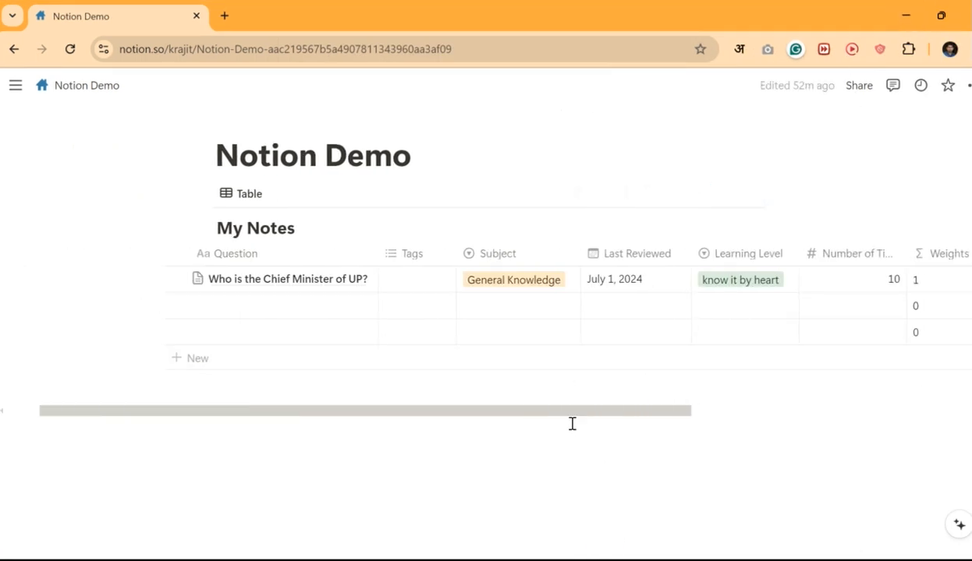
{"action": "left_click_drag", "start_coordinate": [571, 415], "coordinate": [685, 436]}
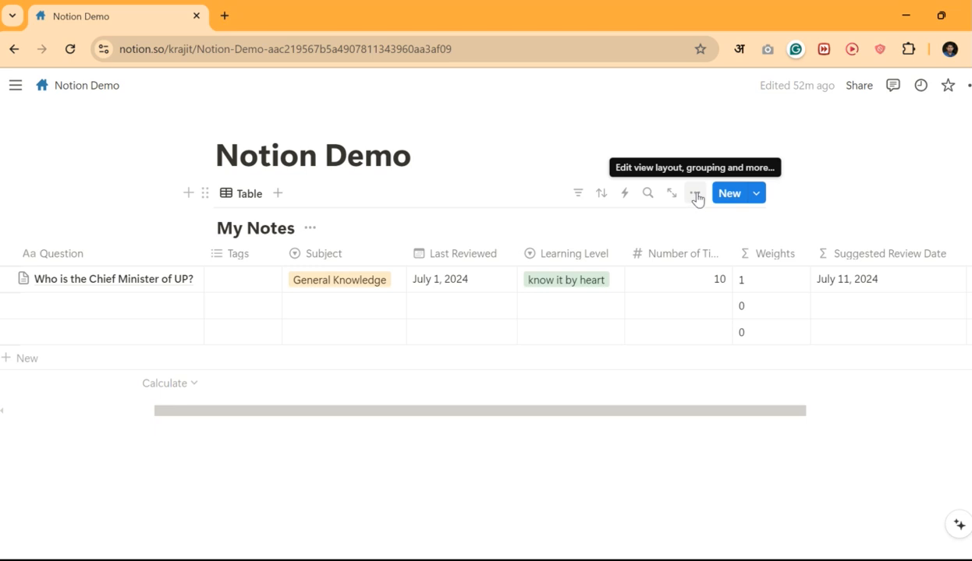
{"action": "left_click", "coordinate": [696, 196]}
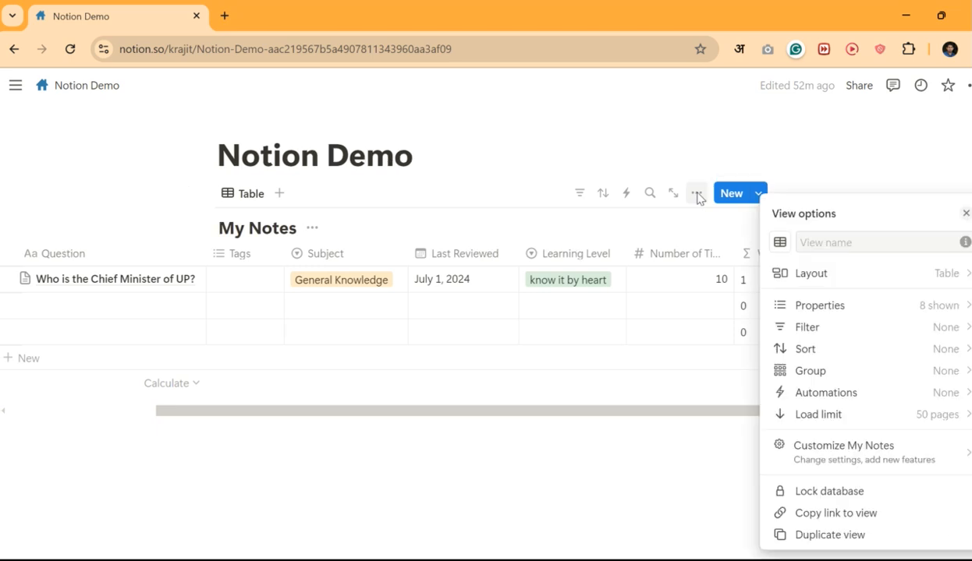
{"action": "left_click", "coordinate": [817, 310]}
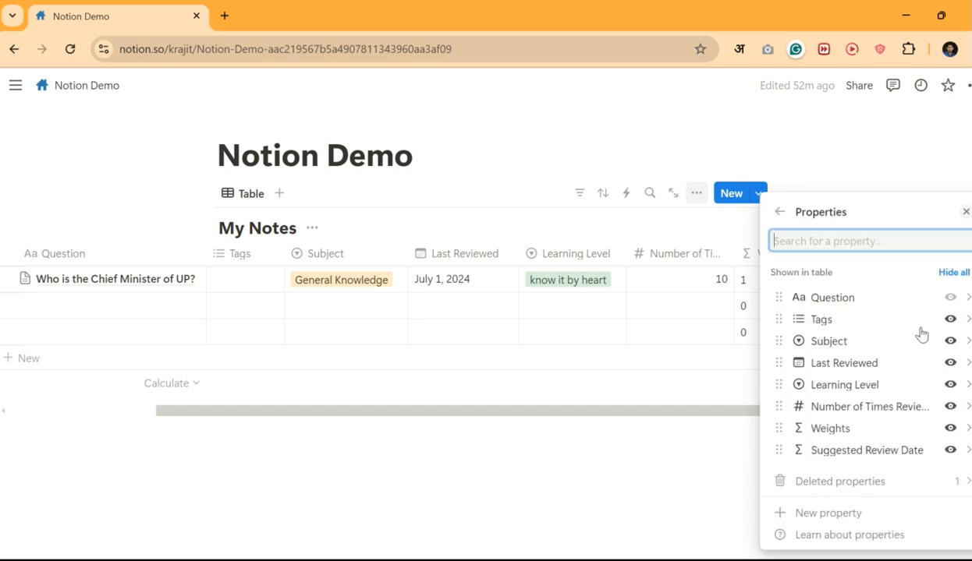
{"action": "left_click", "coordinate": [951, 320]}
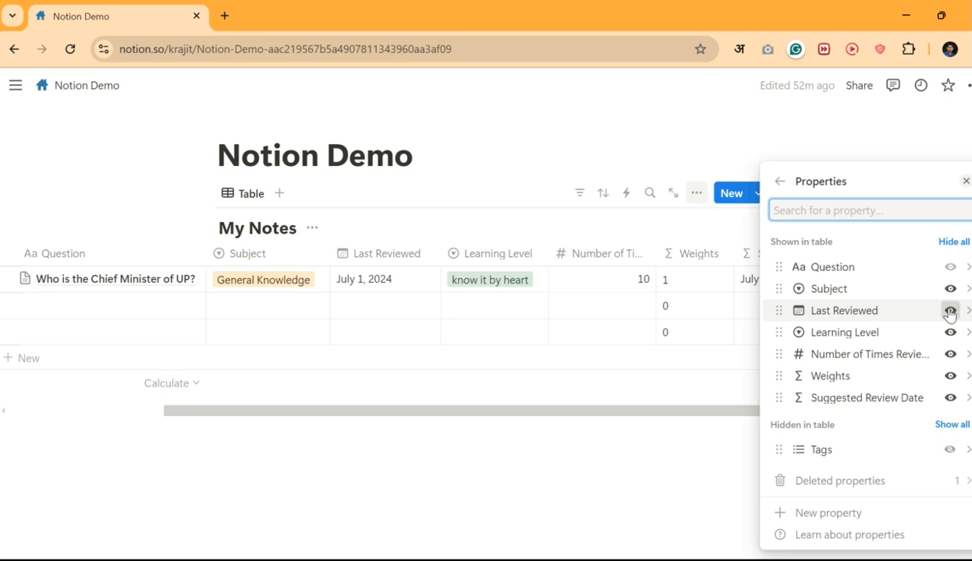
{"action": "left_click", "coordinate": [949, 312]}
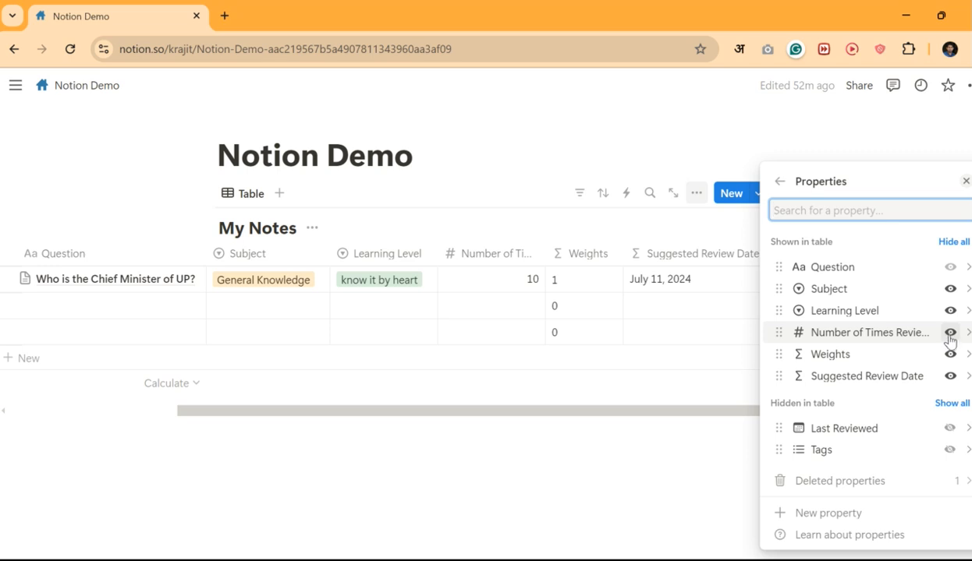
{"action": "left_click", "coordinate": [950, 333]}
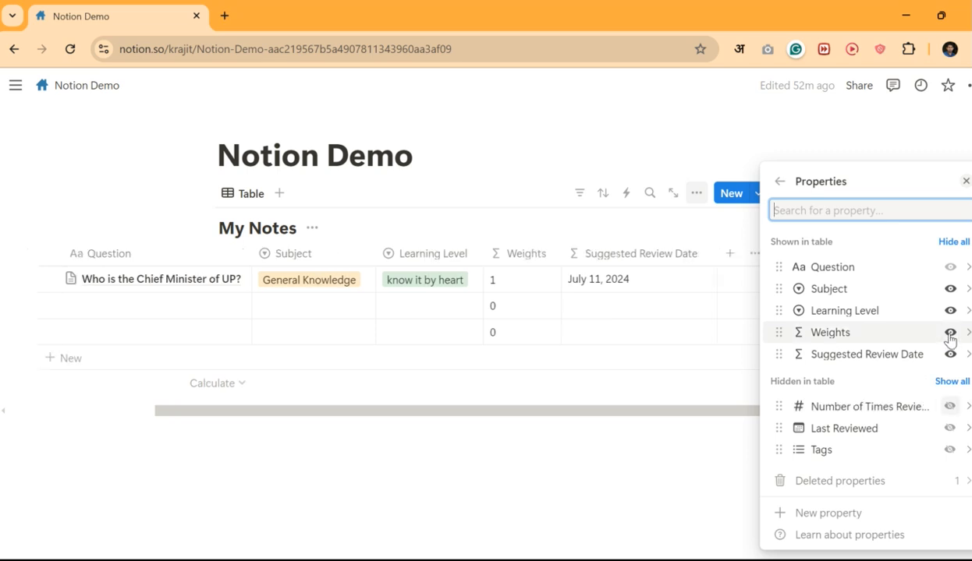
{"action": "left_click", "coordinate": [949, 334]}
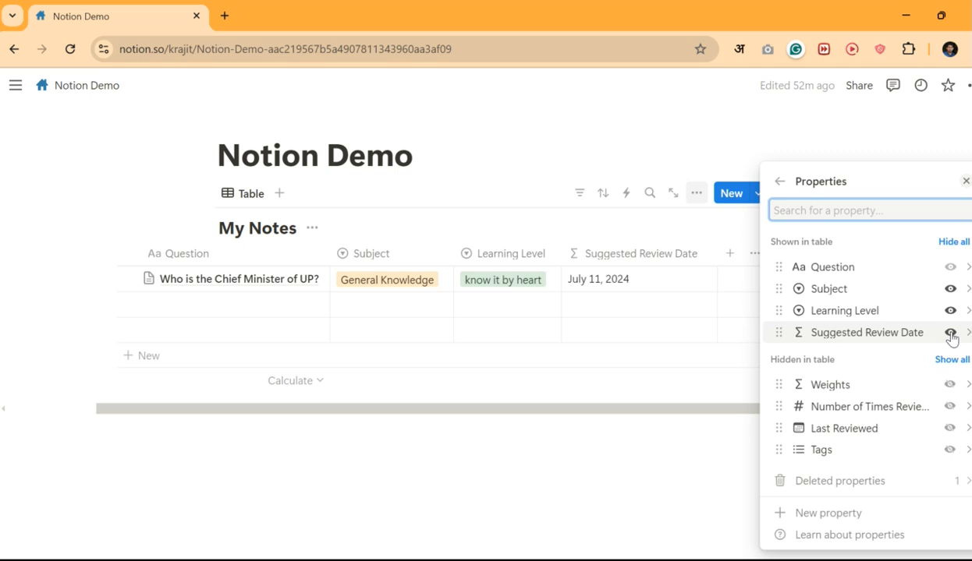
{"action": "left_click", "coordinate": [950, 334]}
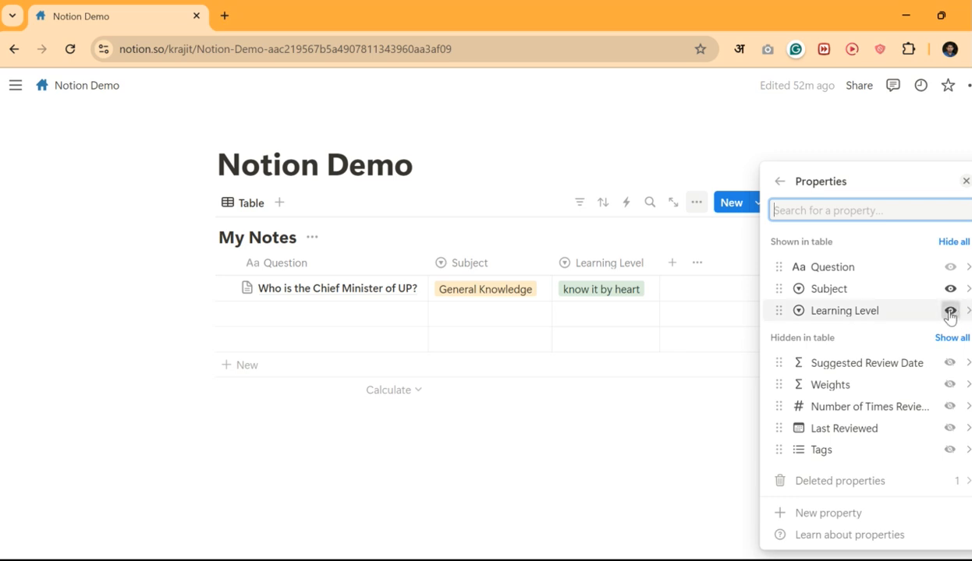
{"action": "left_click", "coordinate": [949, 312]}
{"action": "left_click", "coordinate": [644, 437]}
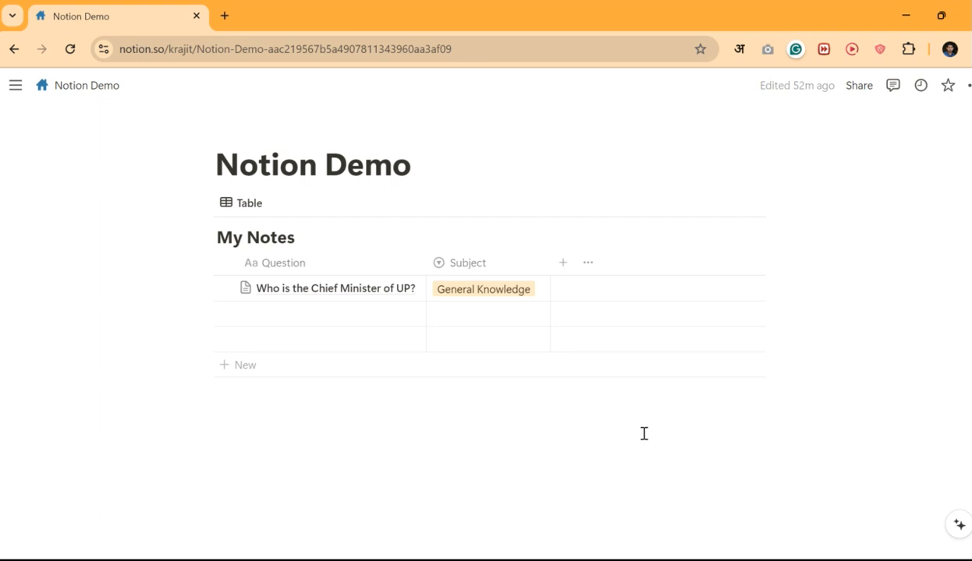
- Add the question 'What is 6x10 = ?' in the second row
{"action": "left_click", "coordinate": [320, 316]}
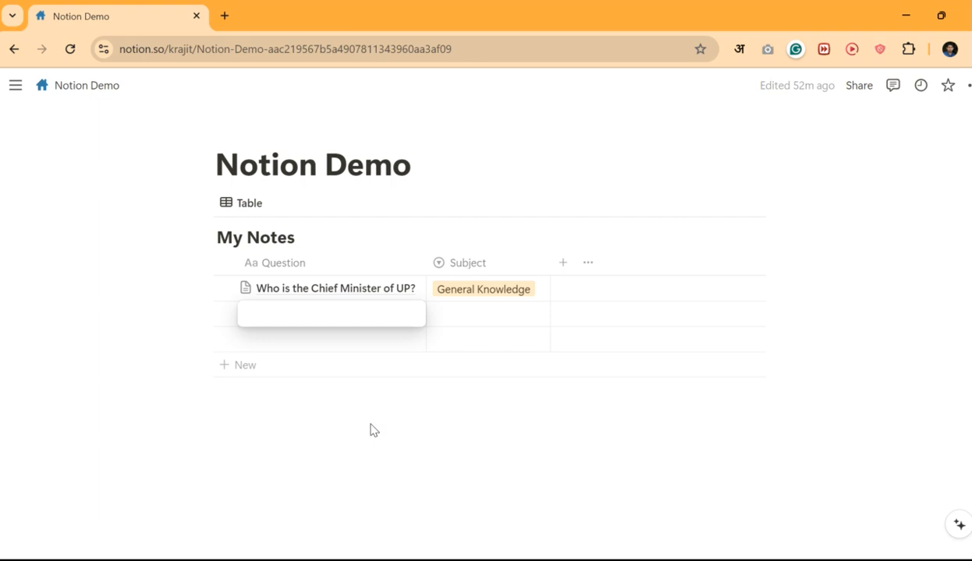
{"action": "type", "text": "What is"}
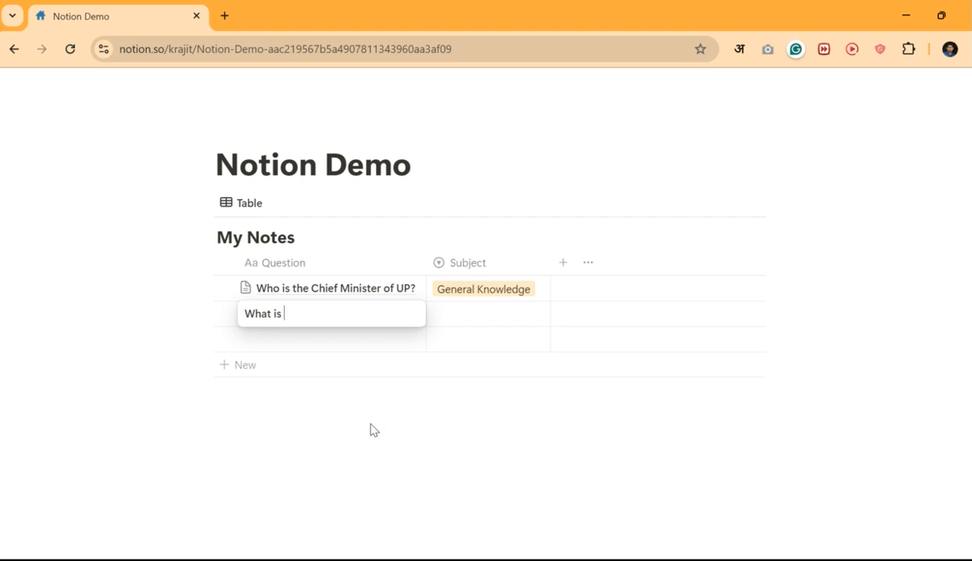
{"action": "type", "text": "6x10 = ?"}
{"action": "key", "text": "Return"}
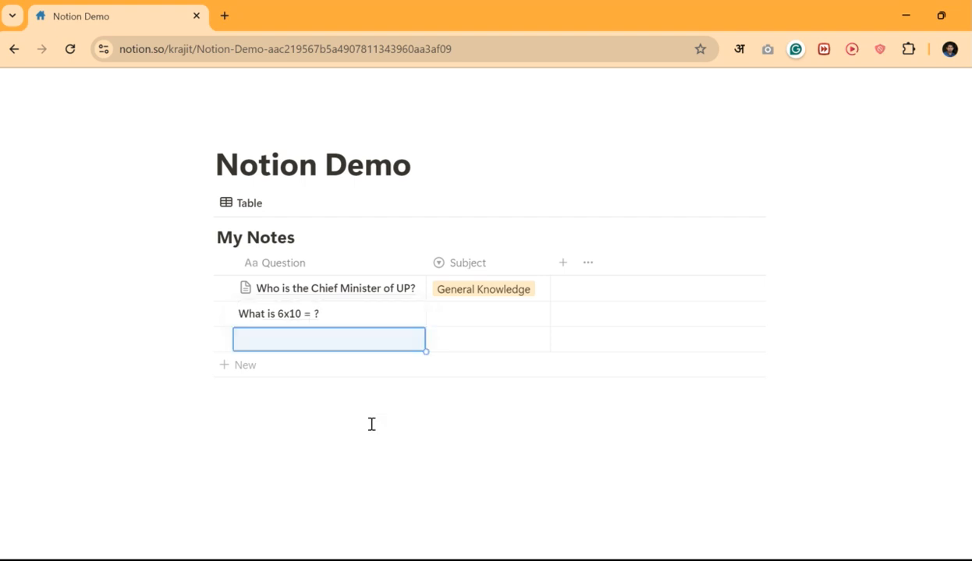
- Write the answer 60 in the 6x10 question's page
{"action": "left_click", "coordinate": [390, 316]}
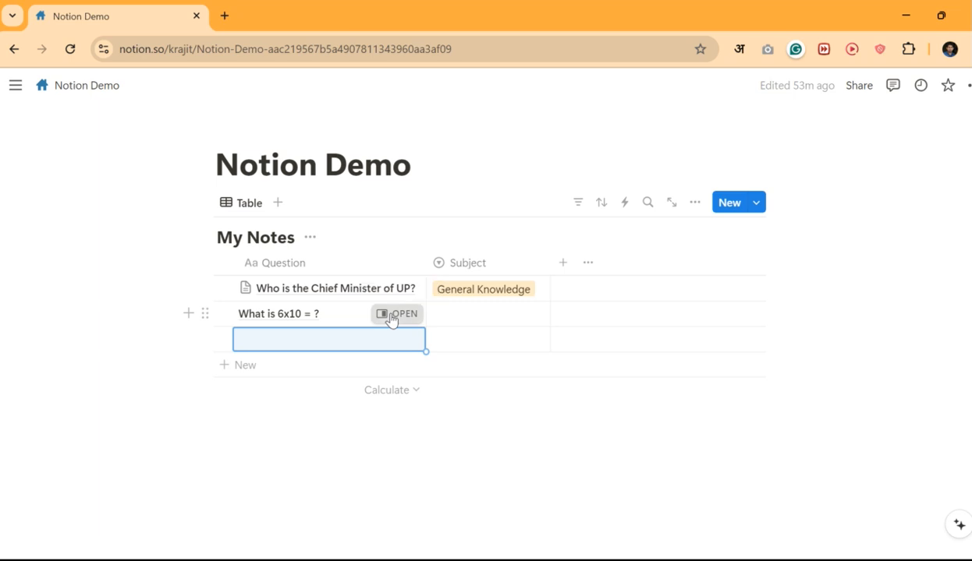
{"action": "scroll", "coordinate": [772, 375], "scroll_direction": "down", "scroll_amount": 4}
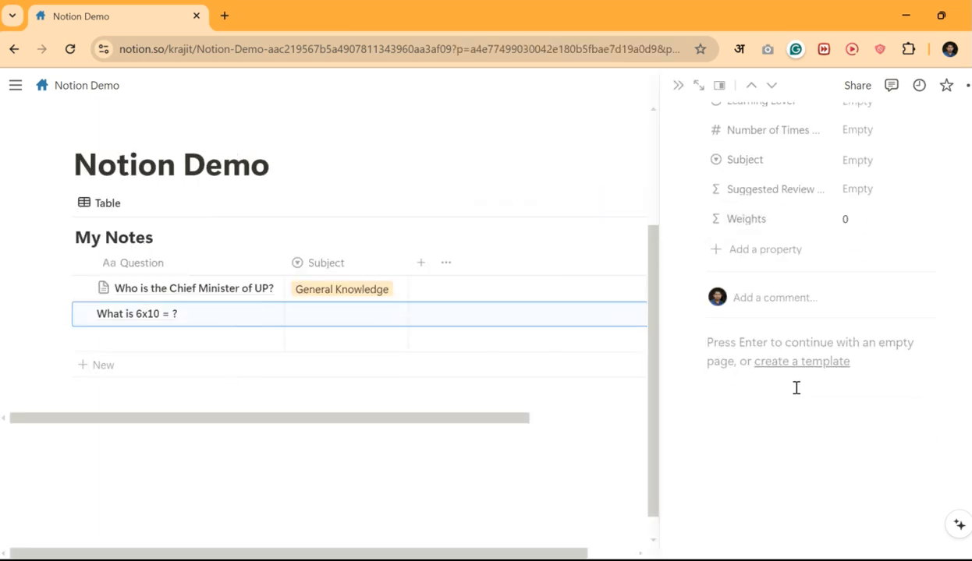
{"action": "left_click", "coordinate": [798, 383]}
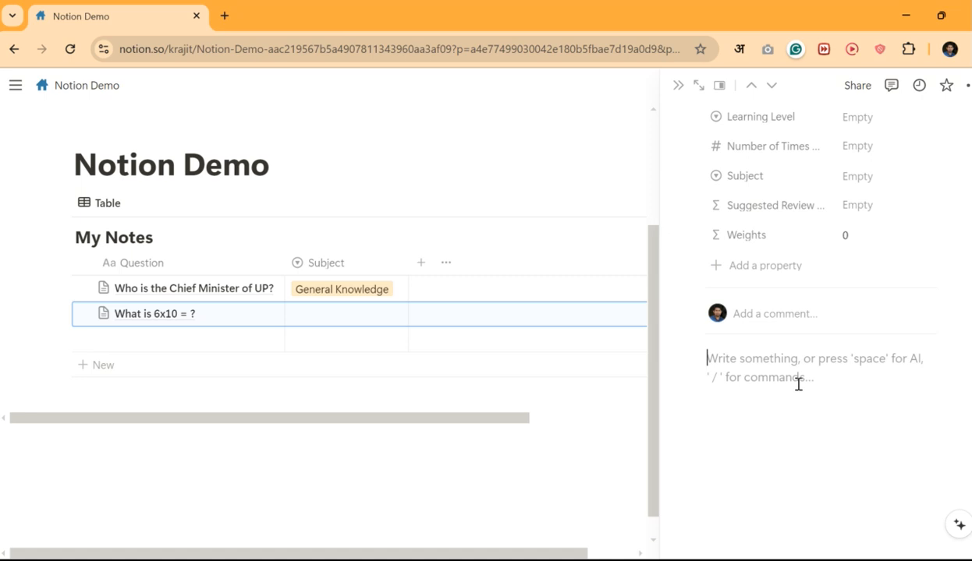
{"action": "type", "text": "60"}
{"action": "key", "text": "Return"}
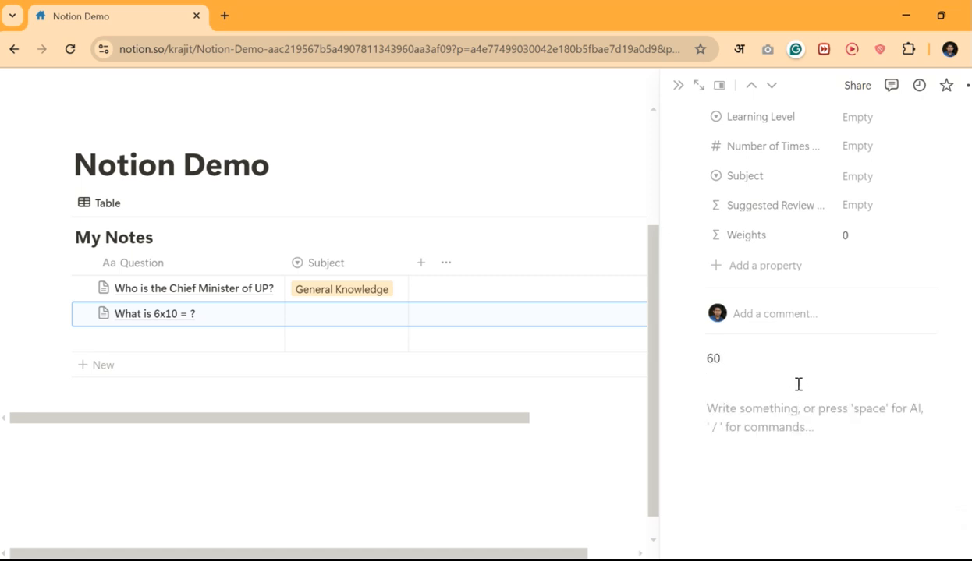
{"action": "key", "text": "BackSpace"}
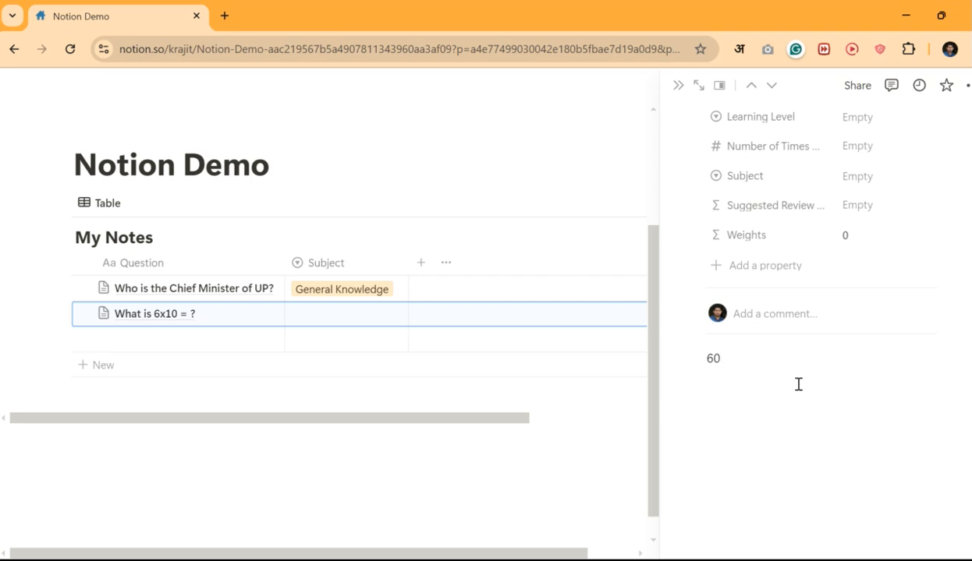
{"action": "left_click", "coordinate": [551, 410]}
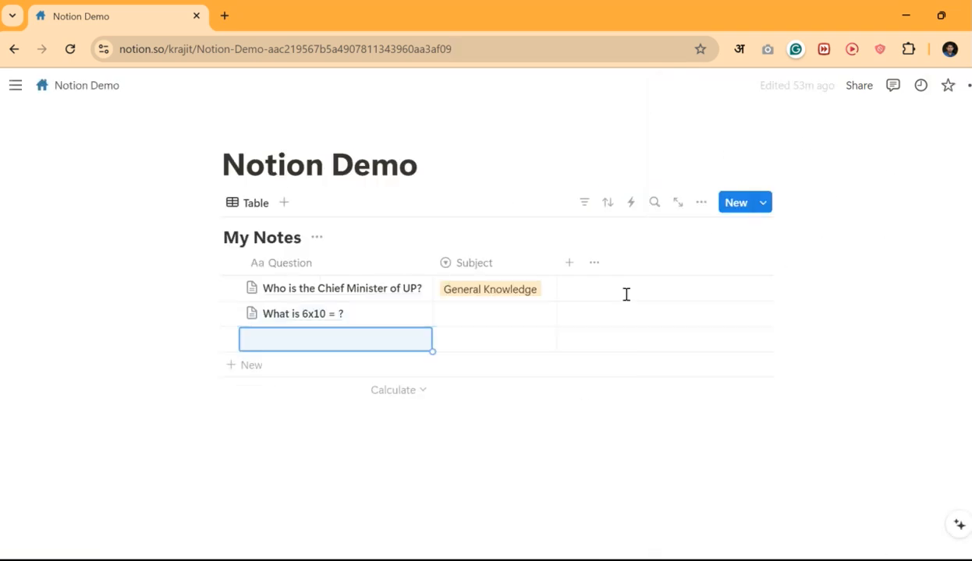
- Tag the 6x10 question with the Maths subject and start a third row
{"action": "left_click", "coordinate": [480, 314]}
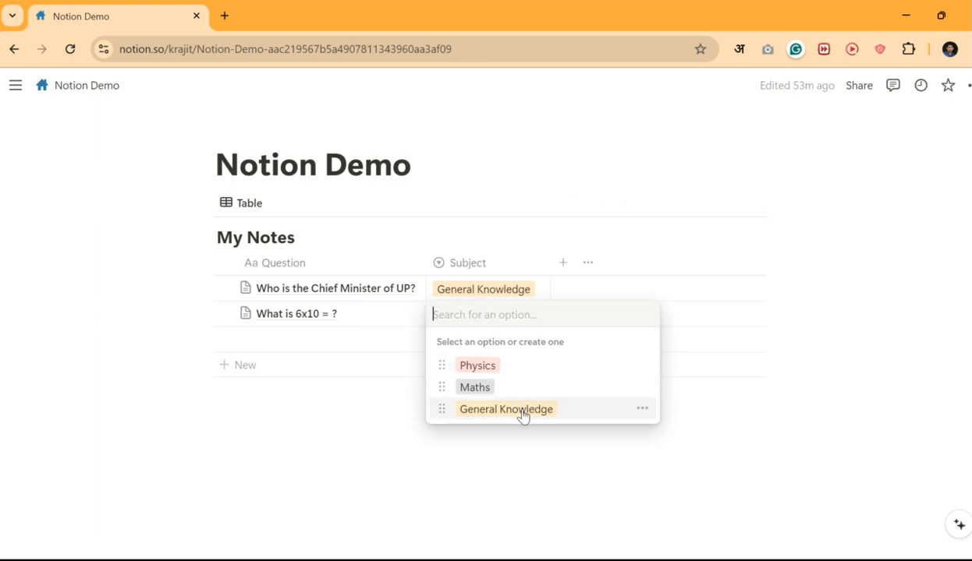
{"action": "left_click", "coordinate": [474, 387]}
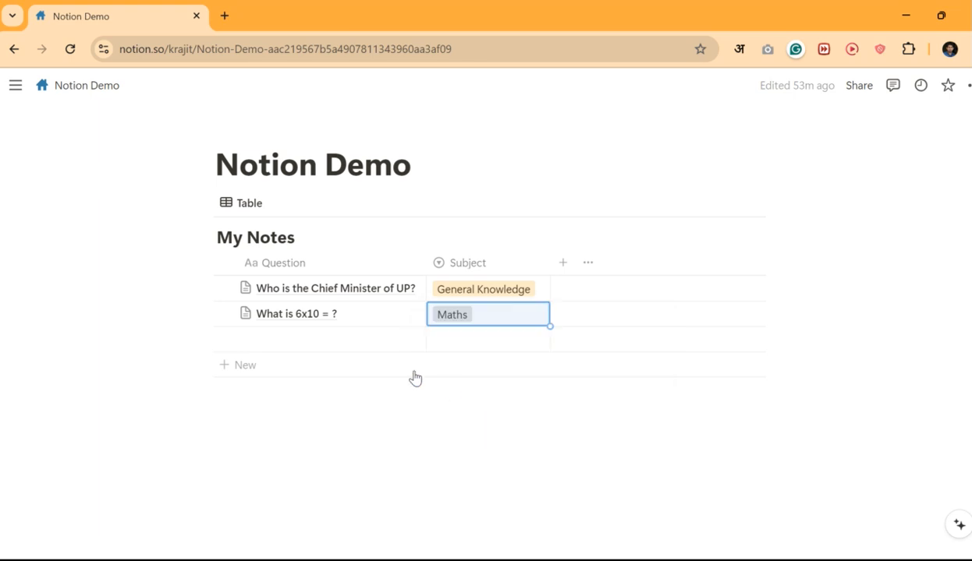
{"action": "left_click", "coordinate": [341, 339]}
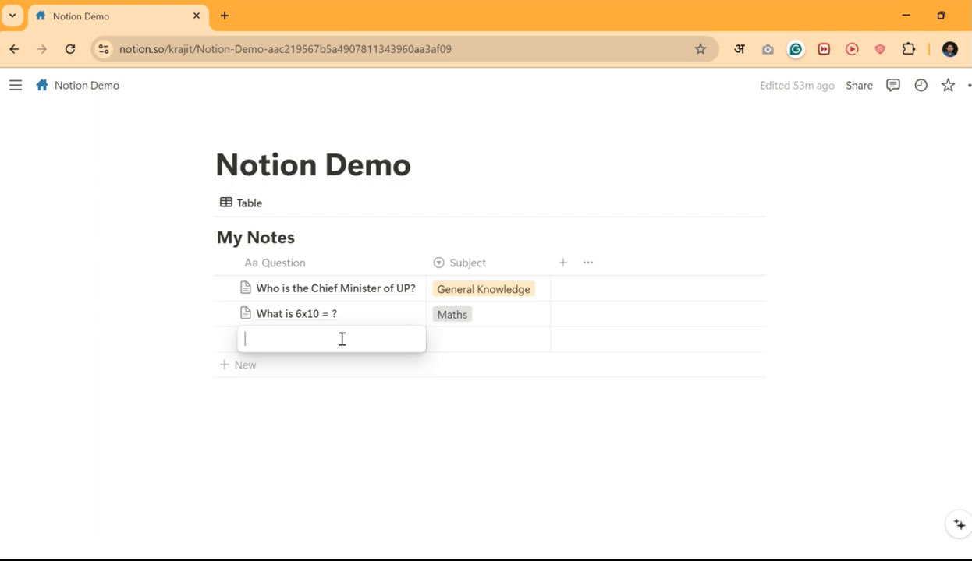
- Enter the question 'What is sin(2x) ?' in the third row
{"action": "type", "text": "What"}
{"action": "key", "text": "BackSpace"}
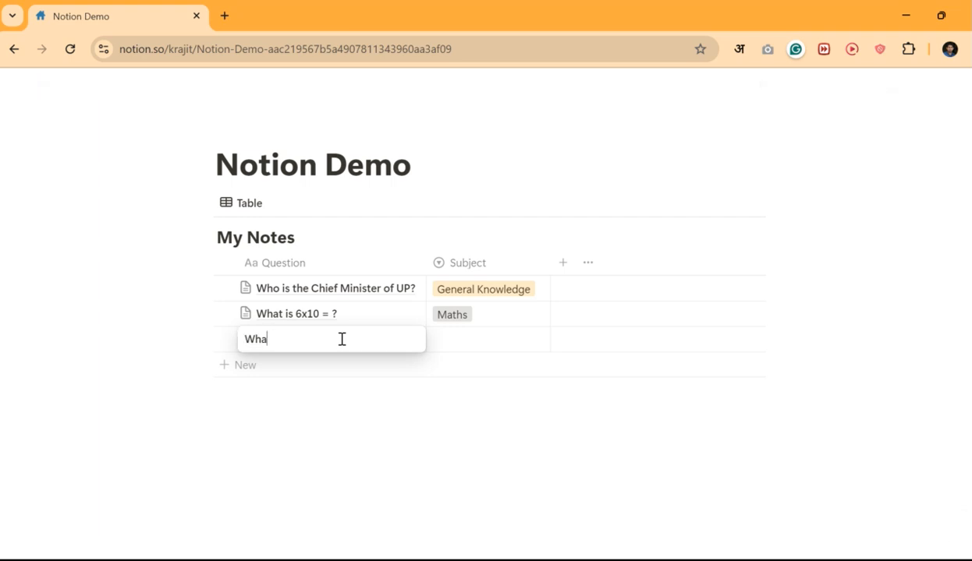
{"action": "type", "text": "t is sin(2x) ?"}
{"action": "key", "text": "Escape"}
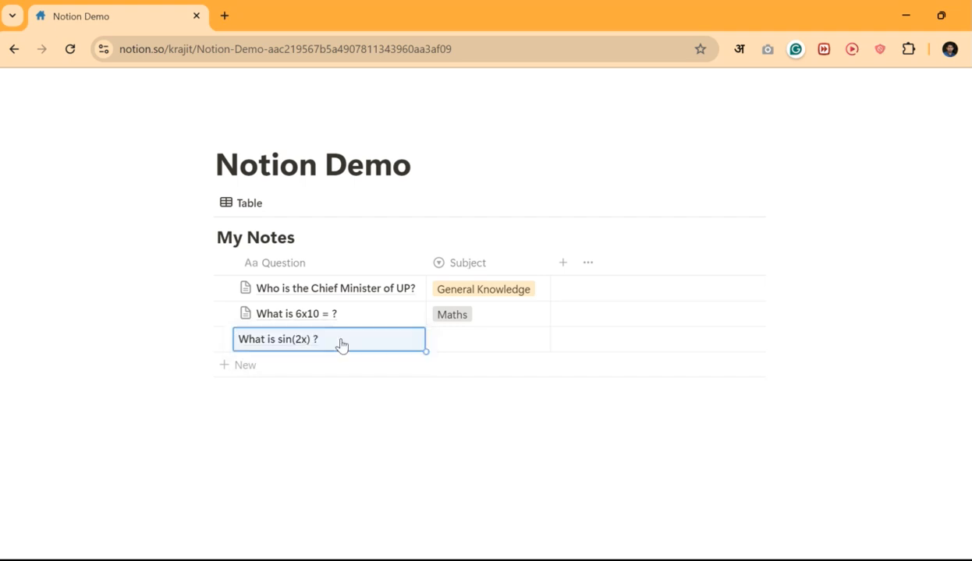
{"action": "left_click", "coordinate": [419, 451]}
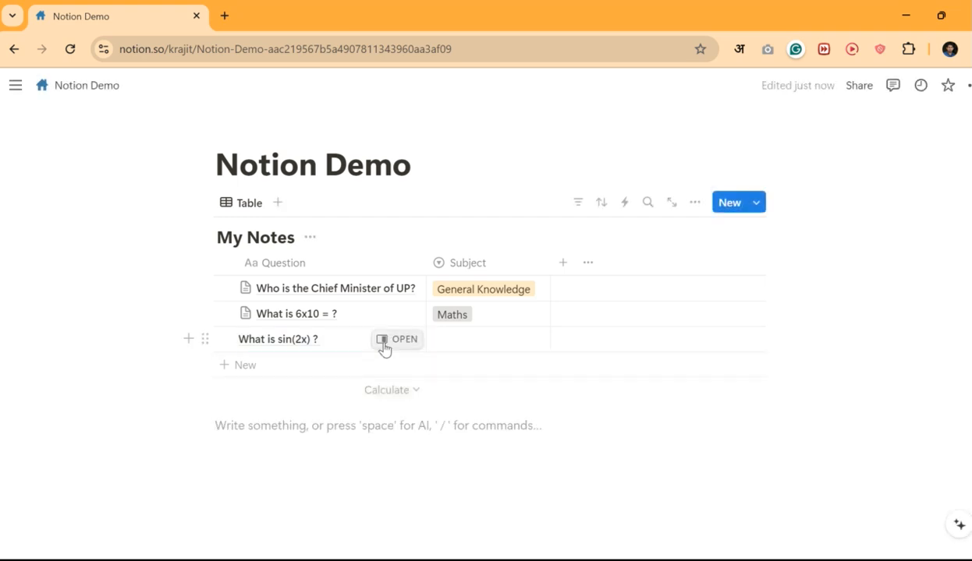
- Write the answer 2sin(x) cos(x) in the sin(2x) question's page
{"action": "left_click", "coordinate": [400, 343]}
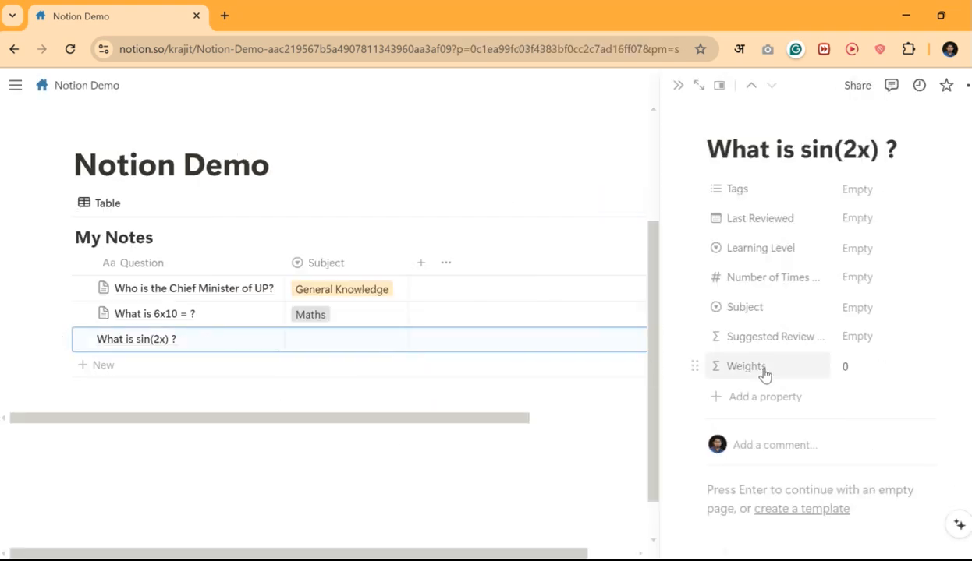
{"action": "scroll", "coordinate": [763, 372], "scroll_direction": "down", "scroll_amount": 2}
{"action": "left_click", "coordinate": [782, 409]}
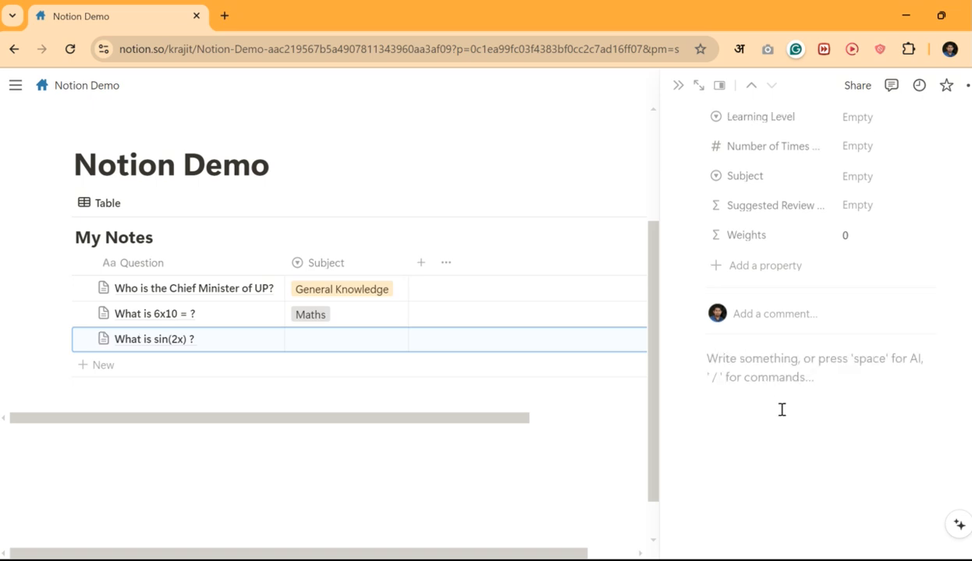
{"action": "type", "text": "2sin(x)"}
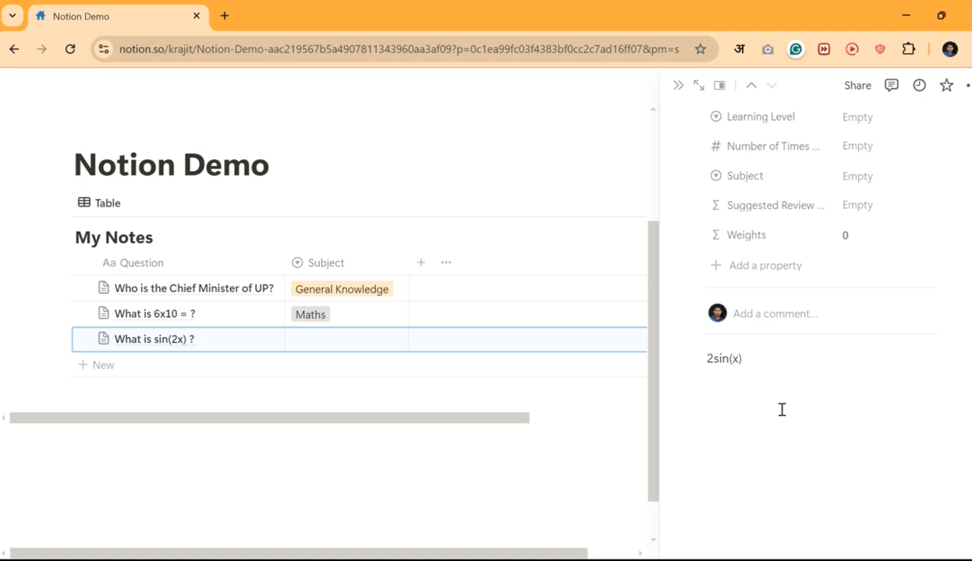
{"action": "type", "text": " cos(s"}
{"action": "key", "text": "BackSpace"}
{"action": "type", "text": "x"}
{"action": "key", "text": "Return"}
{"action": "left_click", "coordinate": [612, 419]}
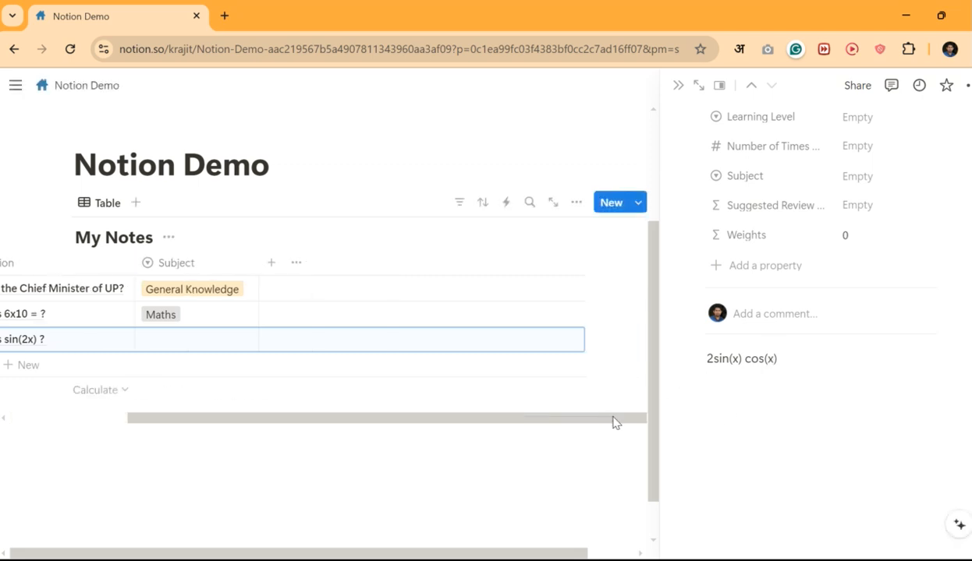
{"action": "left_click", "coordinate": [424, 477]}
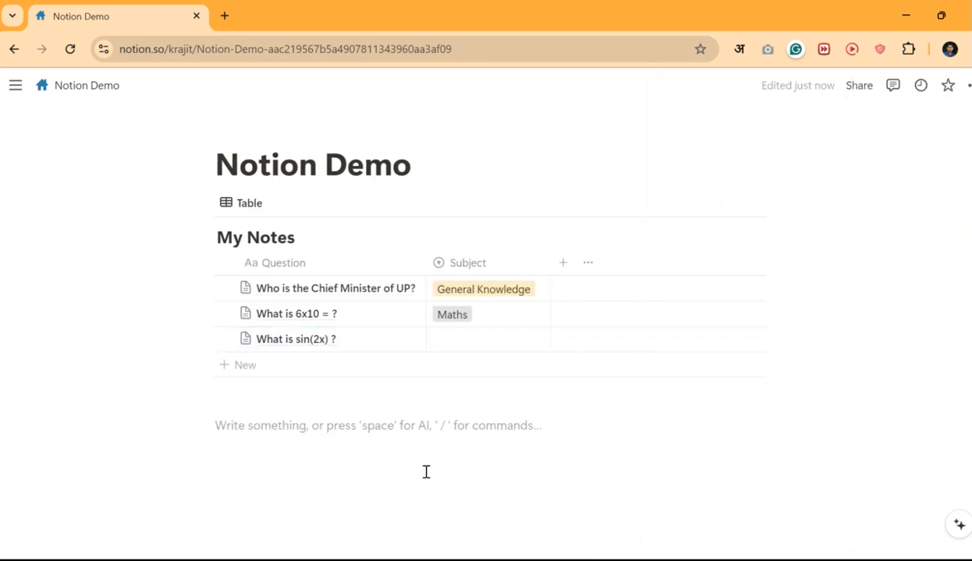
- Tag the sin(2x) question Maths and add a fourth row
{"action": "left_click", "coordinate": [470, 348]}
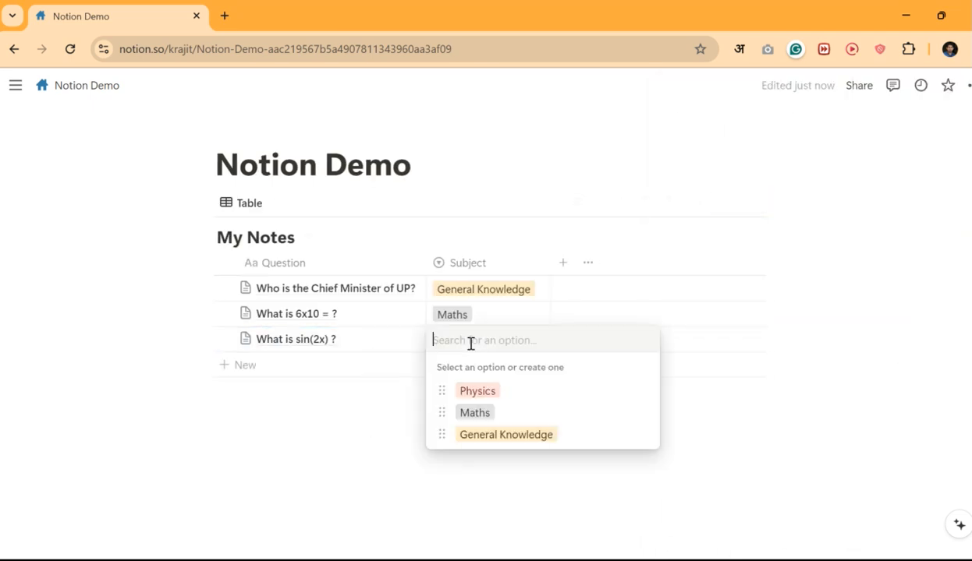
{"action": "left_click", "coordinate": [487, 412]}
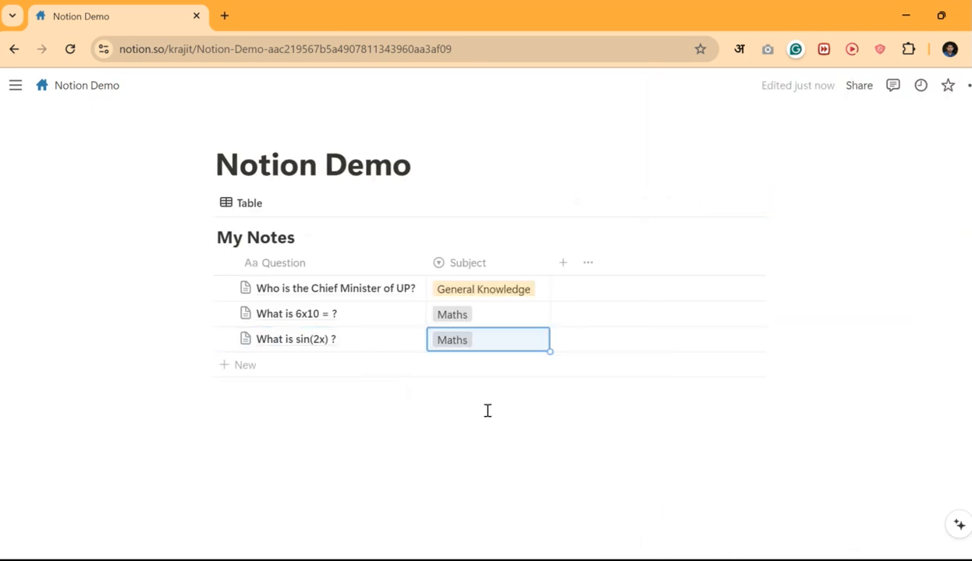
{"action": "left_click", "coordinate": [322, 365]}
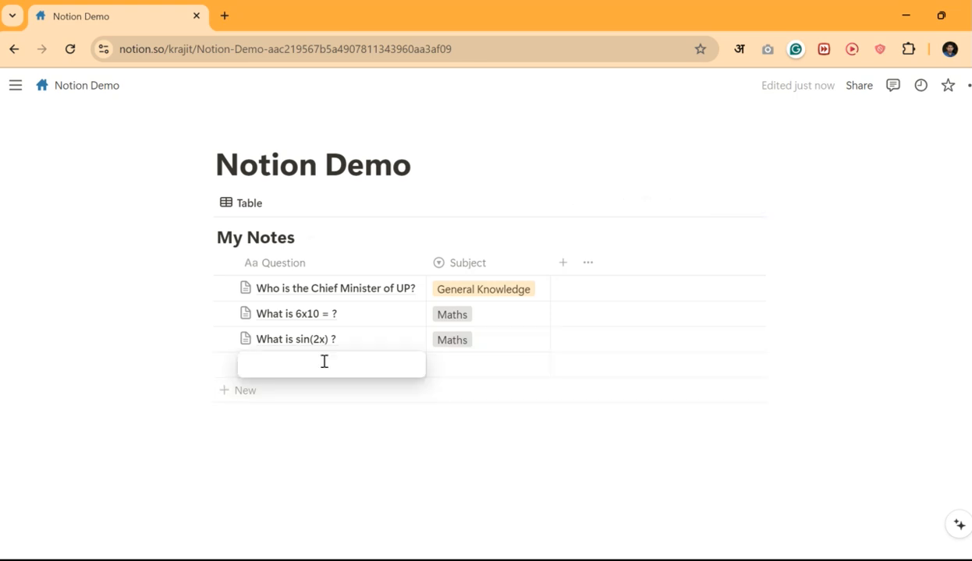
- Title the fourth row 'What is Newton's Second Law of Motion?'
{"action": "type", "text": "What is "}
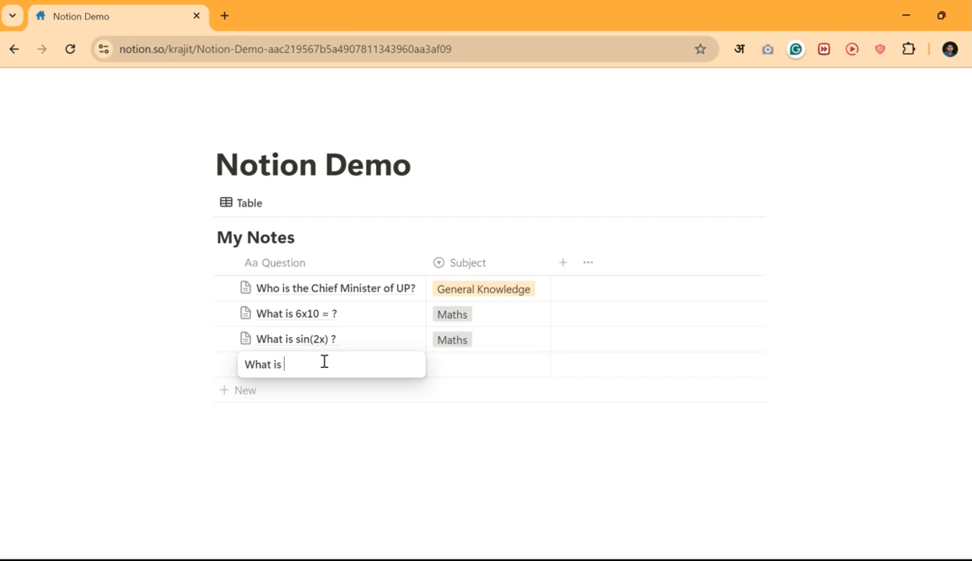
{"action": "type", "text": "Newton's Second Law of M"}
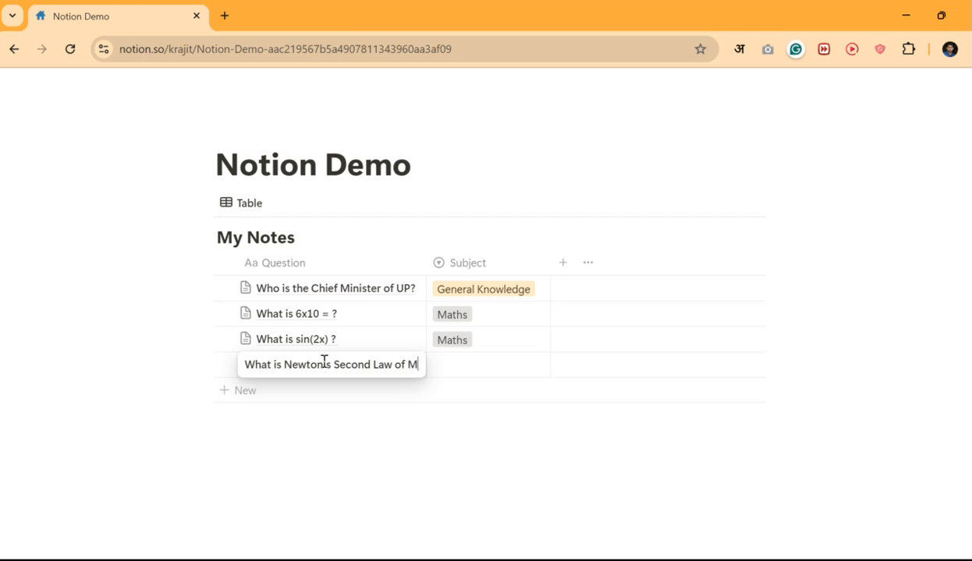
{"action": "type", "text": "otion"}
{"action": "type", "text": "?"}
{"action": "left_click", "coordinate": [325, 363]}
{"action": "type", "text": "'"}
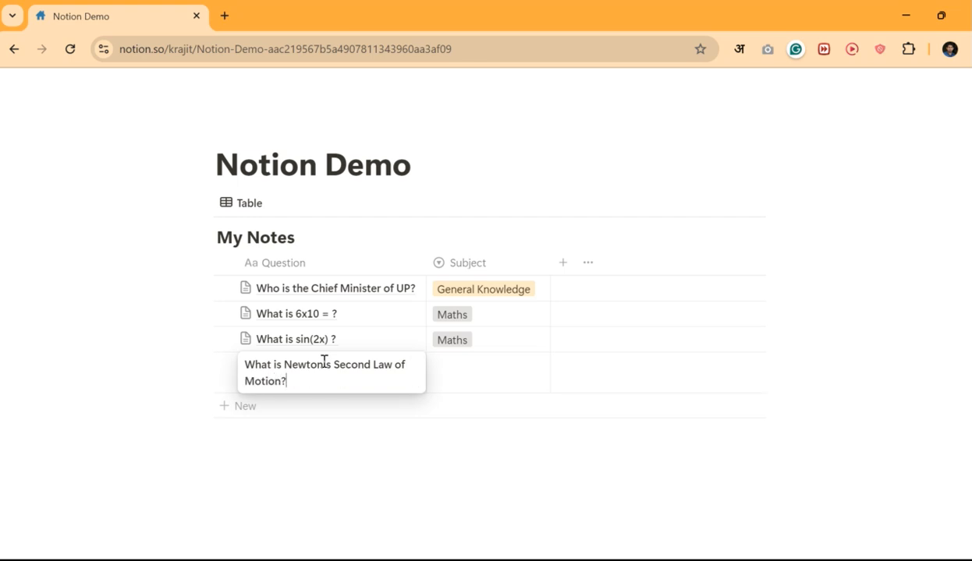
{"action": "key", "text": "Escape"}
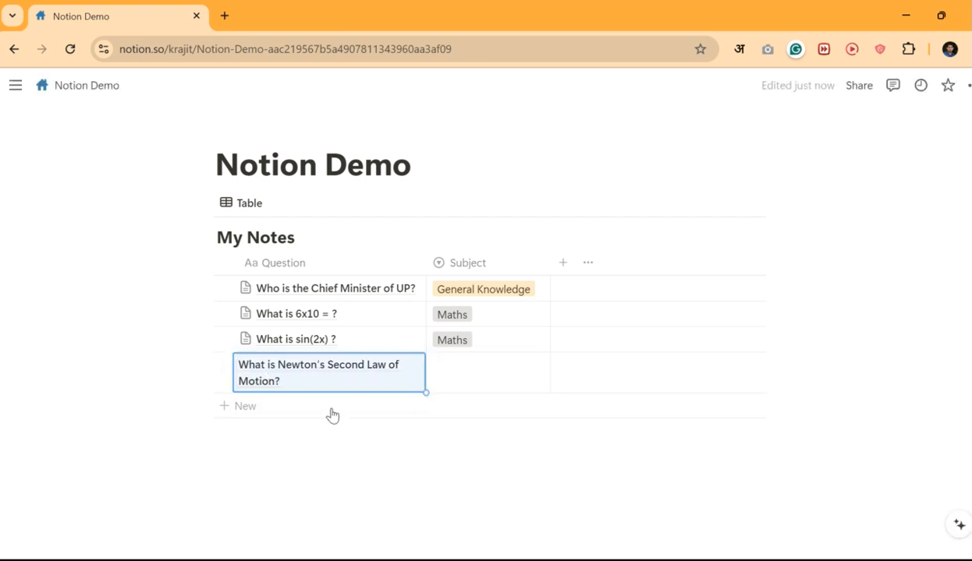
- Write 'Force is proportional to mass times acceleration' and 'F = ma' in the Newton page
{"action": "left_click", "coordinate": [403, 370]}
{"action": "scroll", "coordinate": [715, 347], "scroll_direction": "down", "scroll_amount": 3}
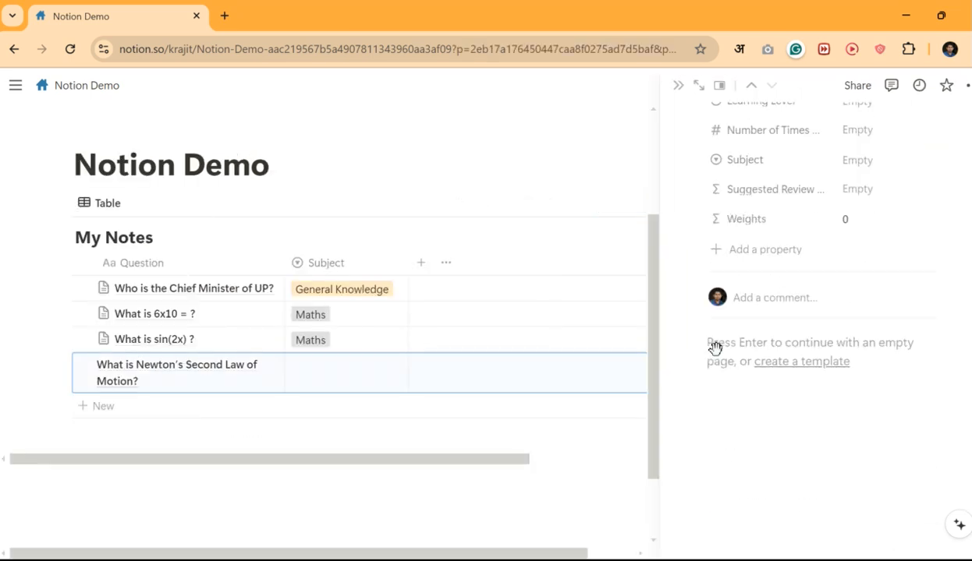
{"action": "left_click", "coordinate": [769, 393]}
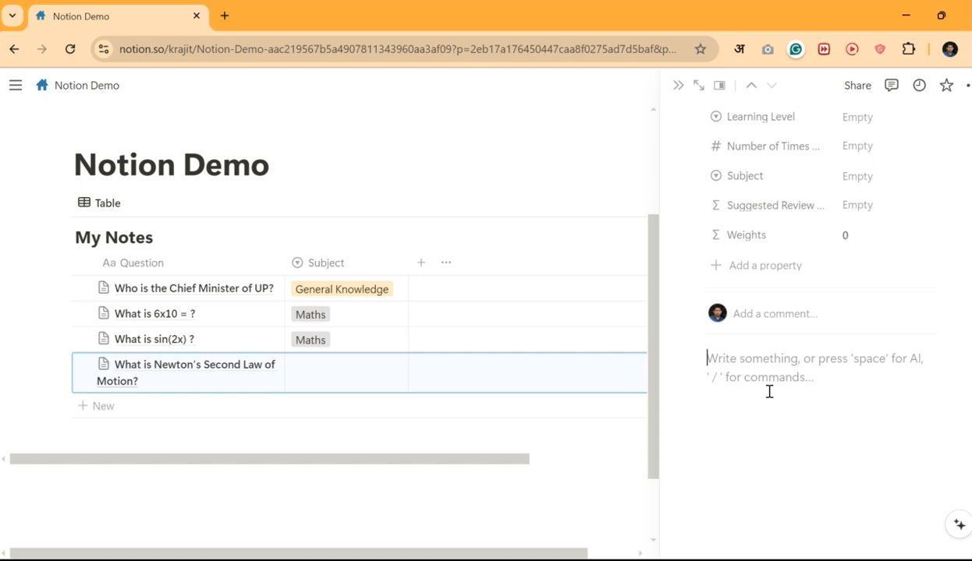
{"action": "type", "text": "Force "}
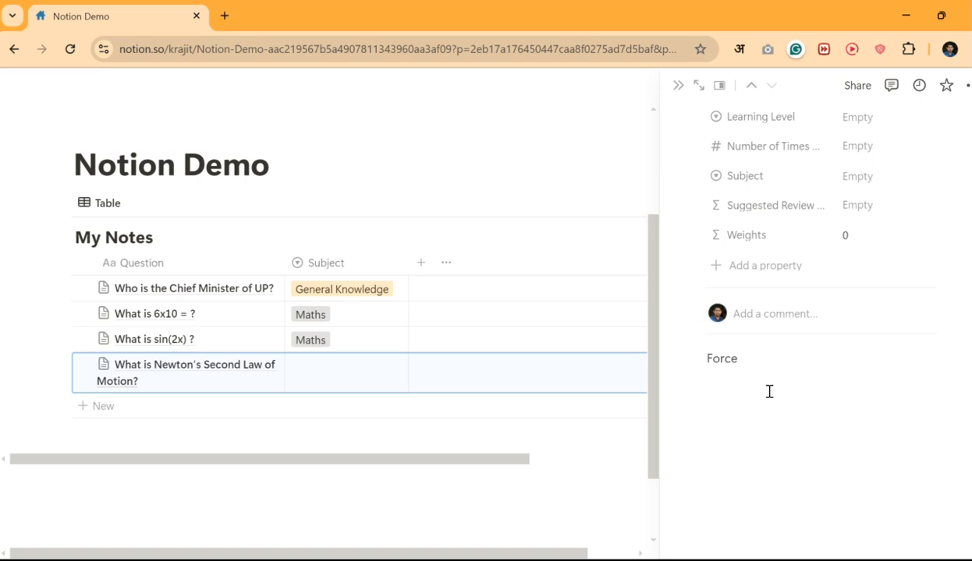
{"action": "type", "text": "is proportional to ma"}
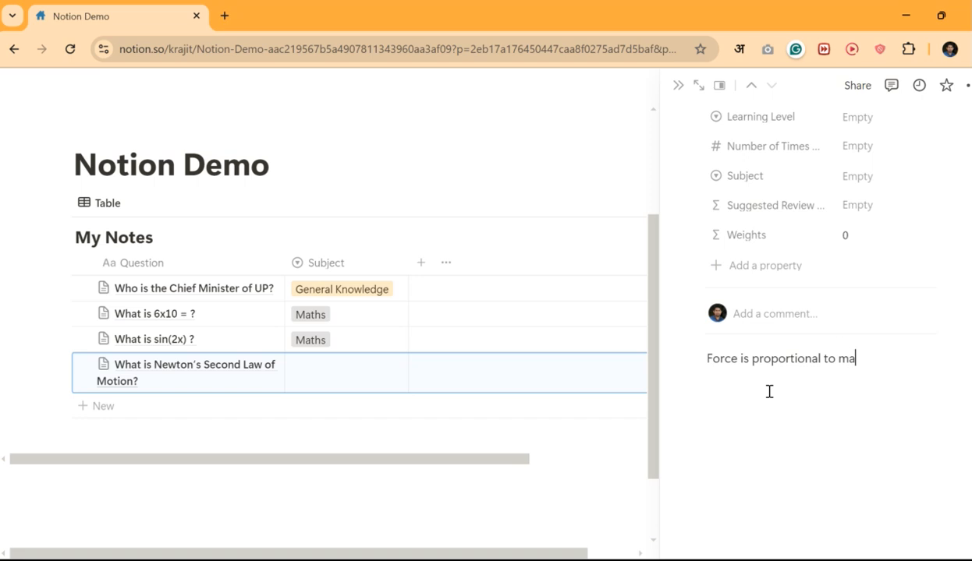
{"action": "type", "text": "ss times acceleration"}
{"action": "key", "text": "Return"}
{"action": "key", "text": "Return"}
{"action": "type", "text": "F = ma"}
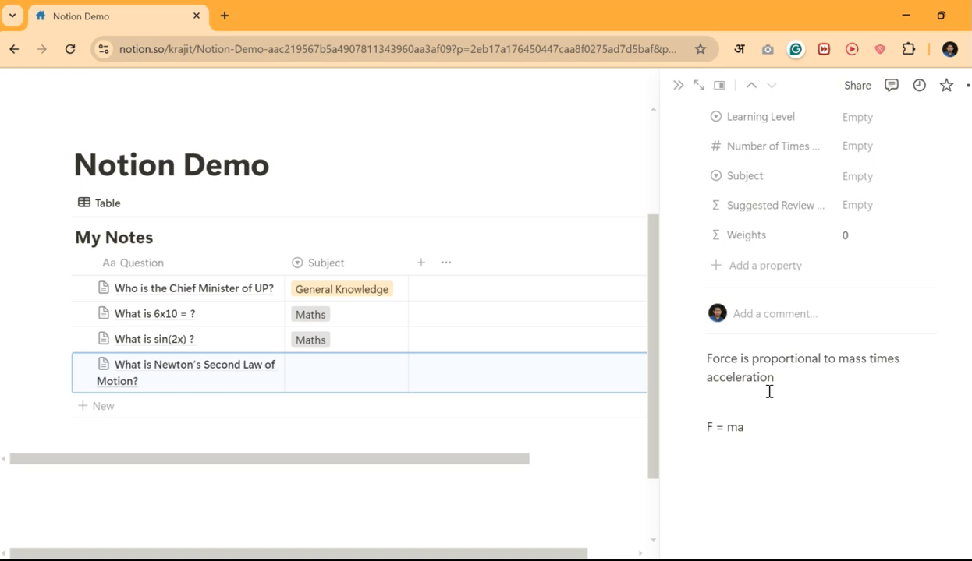
- Close the Newton page and set the Newton's Second Law row's Subject to Physics
{"action": "left_click", "coordinate": [678, 85]}
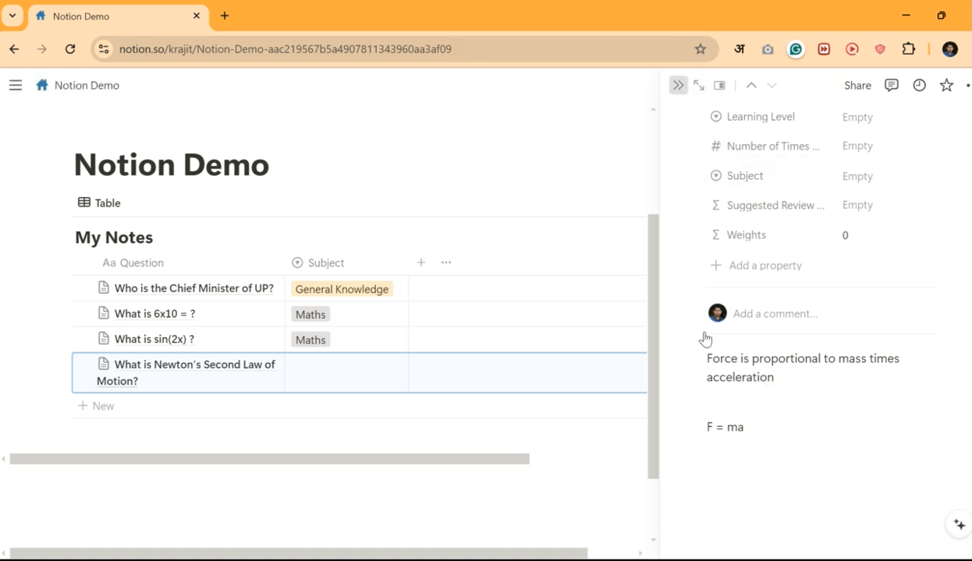
{"action": "left_click", "coordinate": [482, 379]}
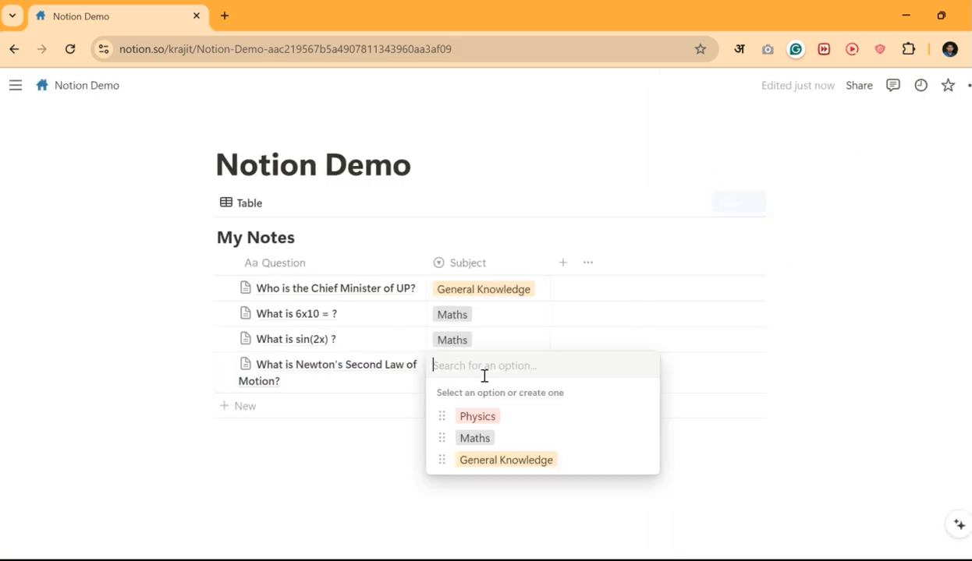
{"action": "left_click", "coordinate": [488, 418]}
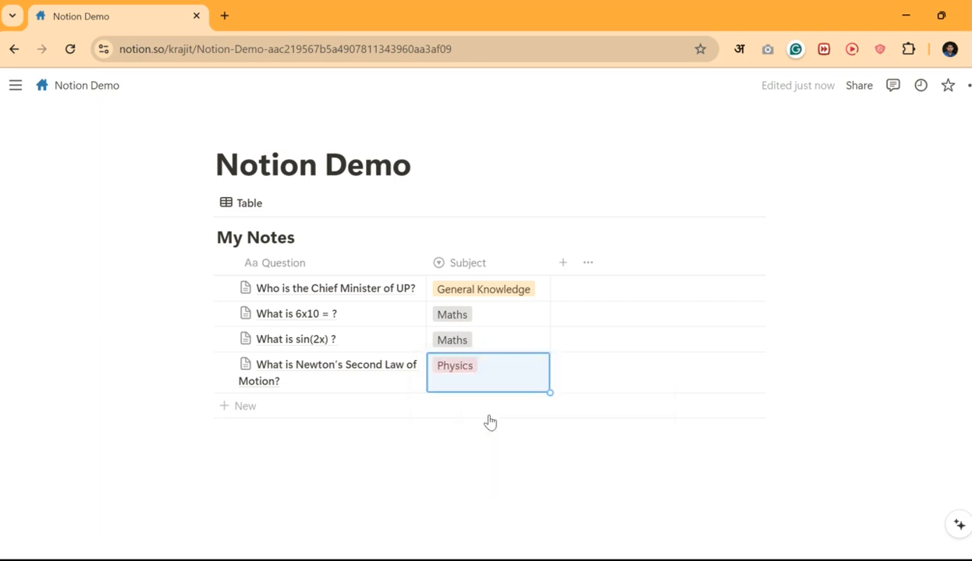
{"action": "left_click", "coordinate": [449, 454]}
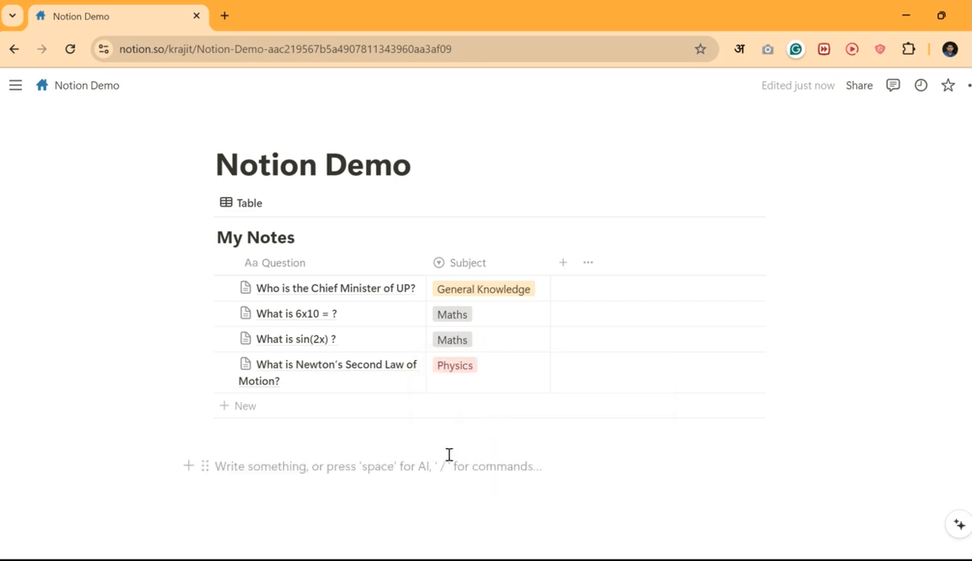